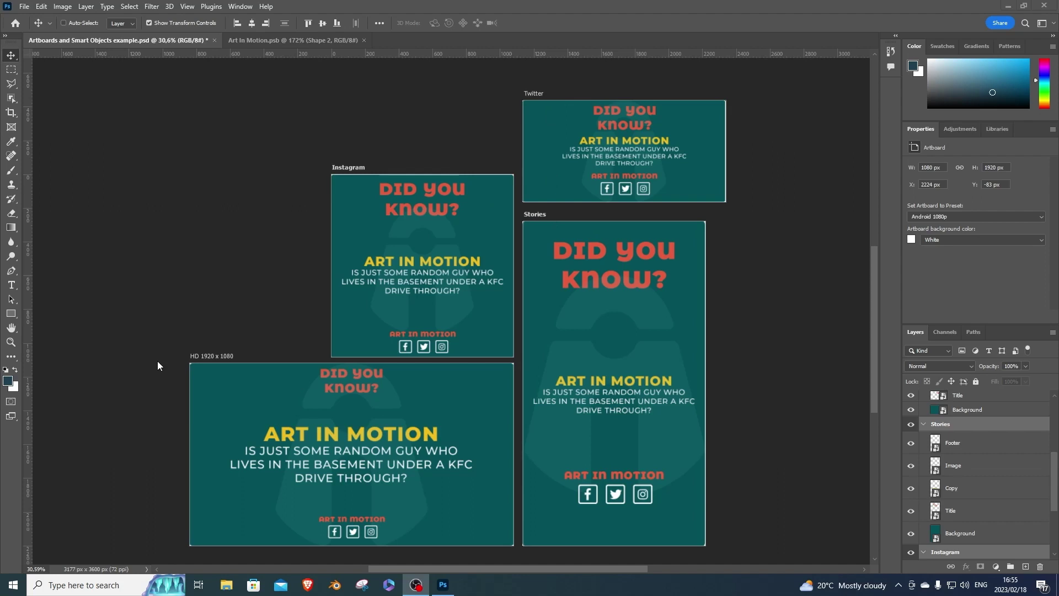
Step: Open the HD 1920 x 1080 artboard's Copy smart object as a separate .psb document
{"action": "left_click", "coordinate": [958, 460]}
{"action": "key", "text": "t"}
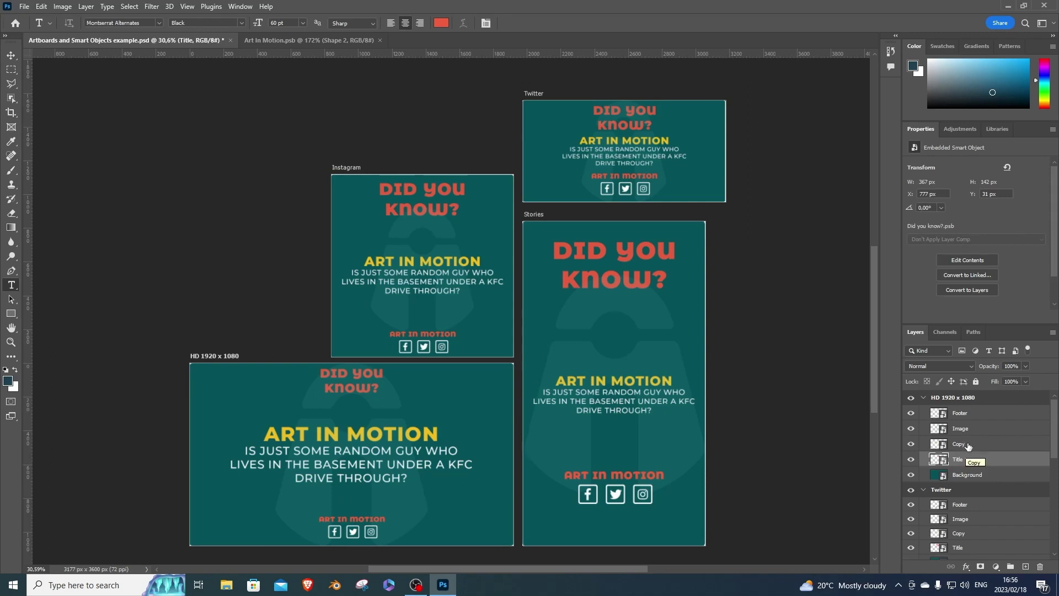
{"action": "left_click", "coordinate": [973, 446]}
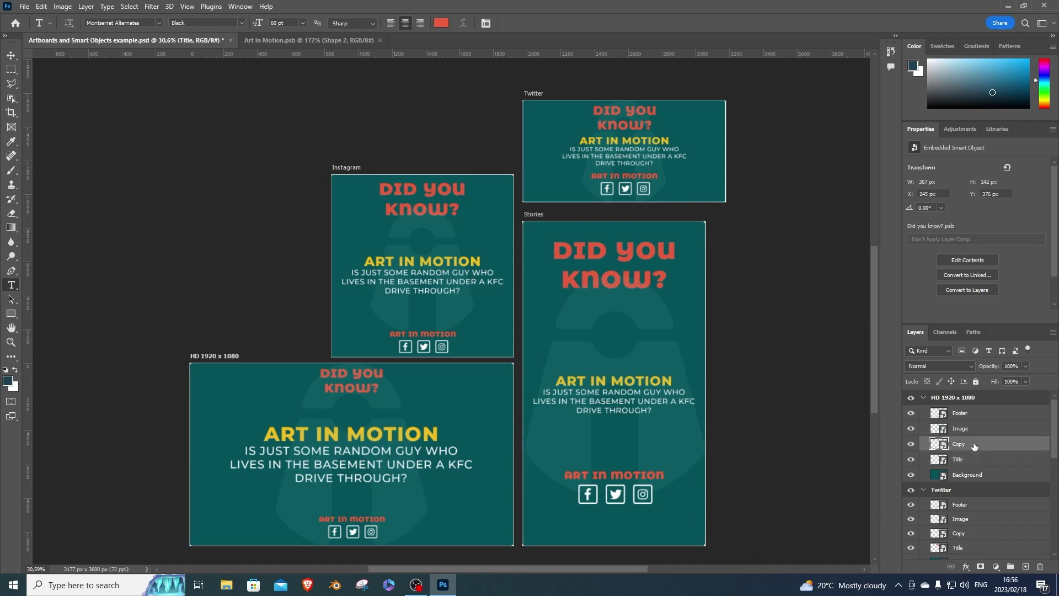
{"action": "left_click", "coordinate": [942, 444]}
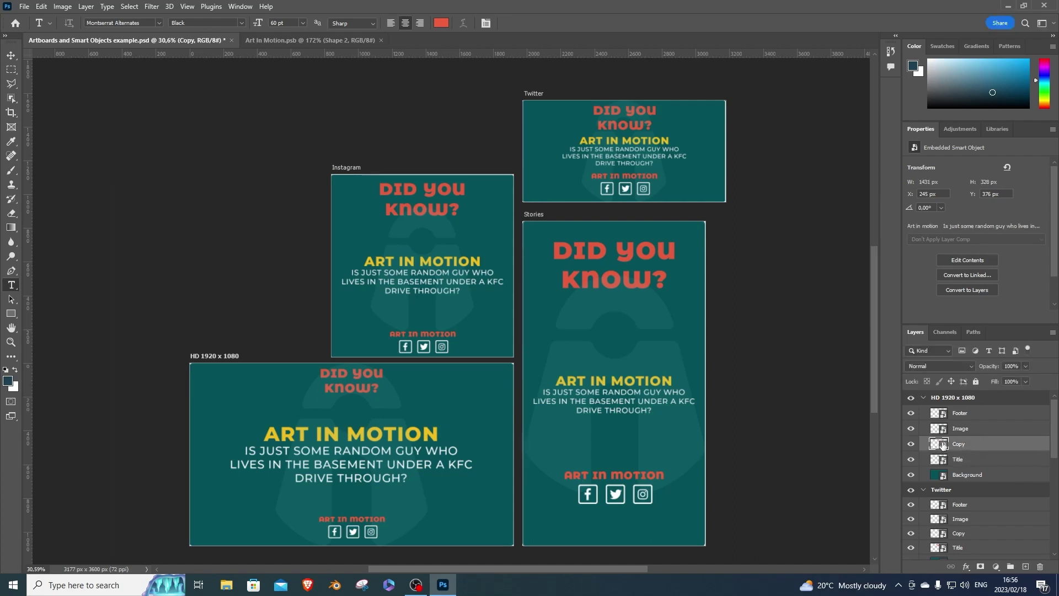
{"action": "double_click", "coordinate": [943, 445]}
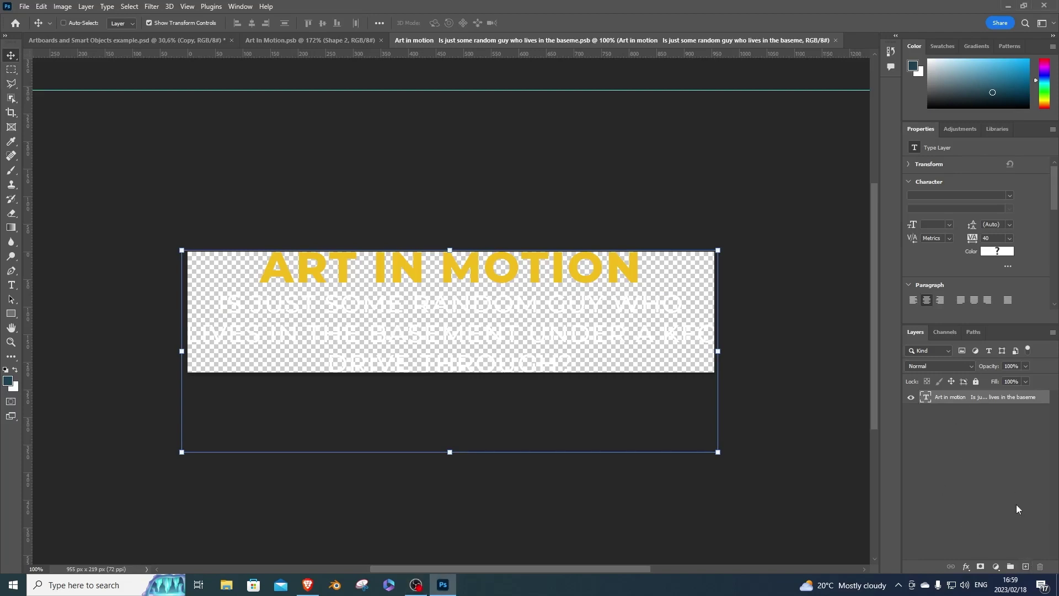
Step: Add Layer 1 beneath the ART IN MOTION text and fill it dark blue with the Paint Bucket
{"action": "left_click", "coordinate": [1026, 567]}
{"action": "left_click_drag", "start_coordinate": [966, 397], "coordinate": [982, 436]}
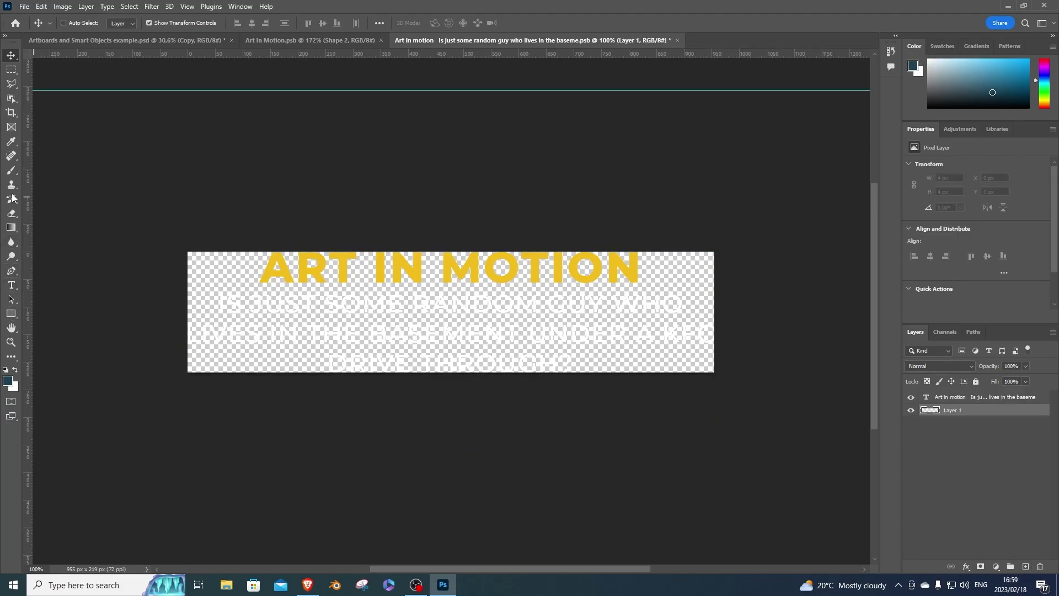
{"action": "left_click", "coordinate": [11, 228]}
{"action": "left_click", "coordinate": [58, 227]}
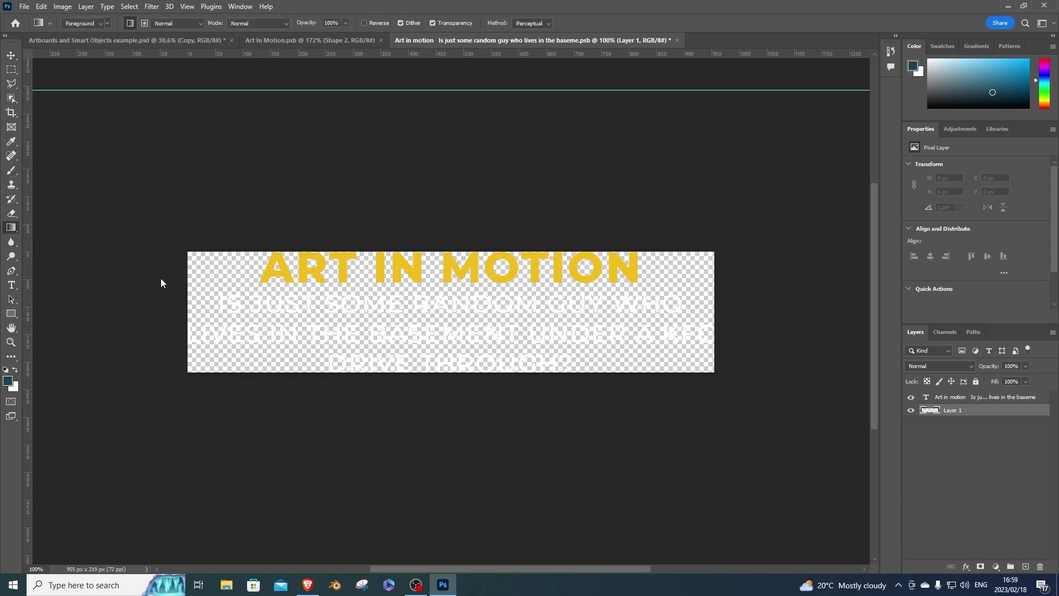
{"action": "key", "text": "shift+g"}
{"action": "left_click", "coordinate": [249, 359]}
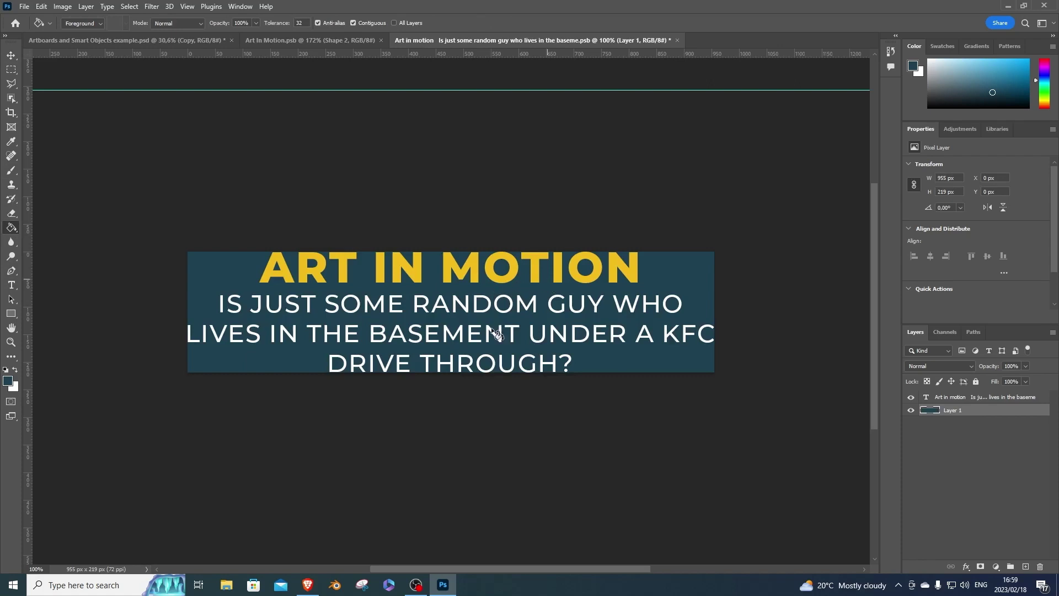
{"action": "key", "text": "t"}
{"action": "left_click", "coordinate": [534, 337]}
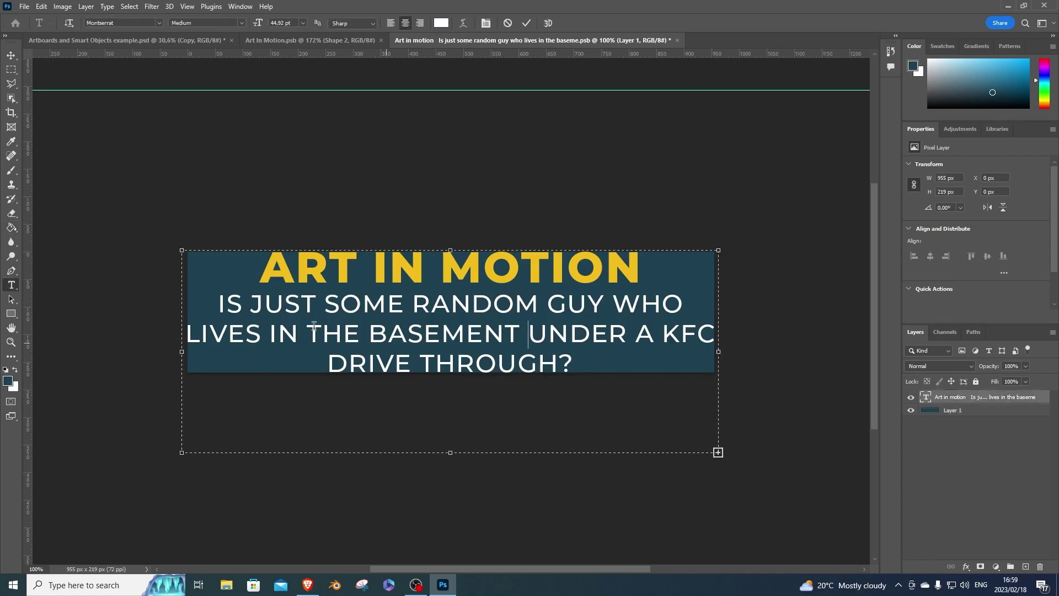
Step: Replace the subtitle with 'IS THE BEST CHANNEL EVER FOR TUTORIALS PLEASE SUBSCRIBE.' and commit it
{"action": "left_click_drag", "start_coordinate": [579, 364], "coordinate": [202, 303]}
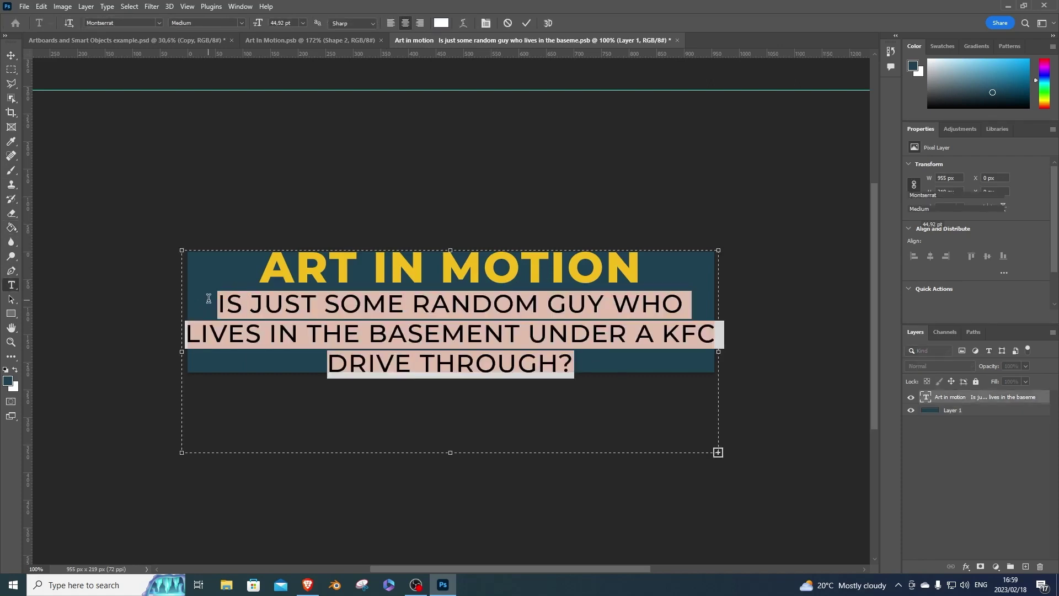
{"action": "key", "text": "BackSpace"}
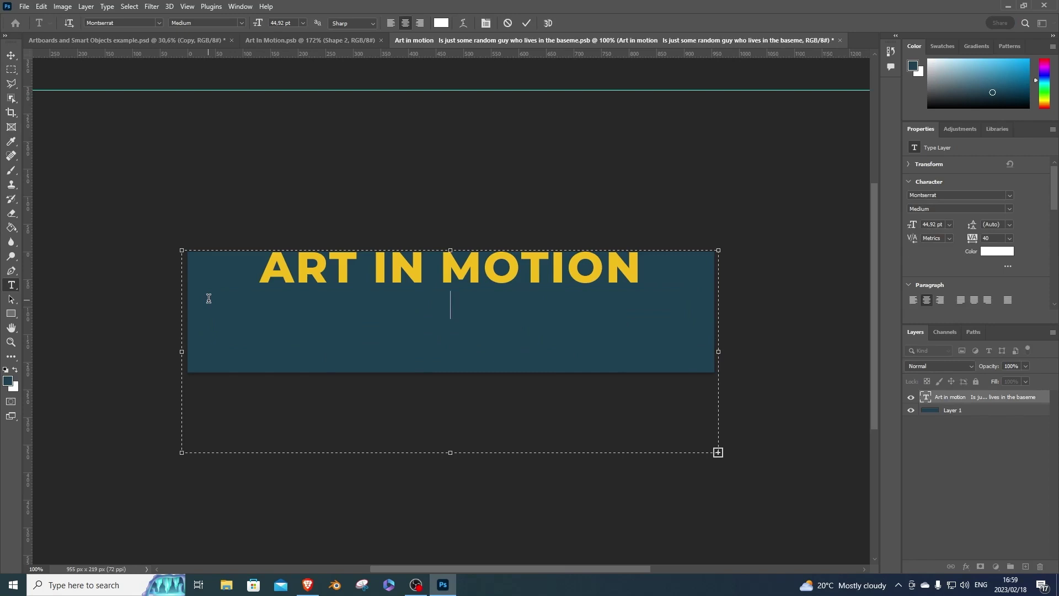
{"action": "type", "text": "IS THE"}
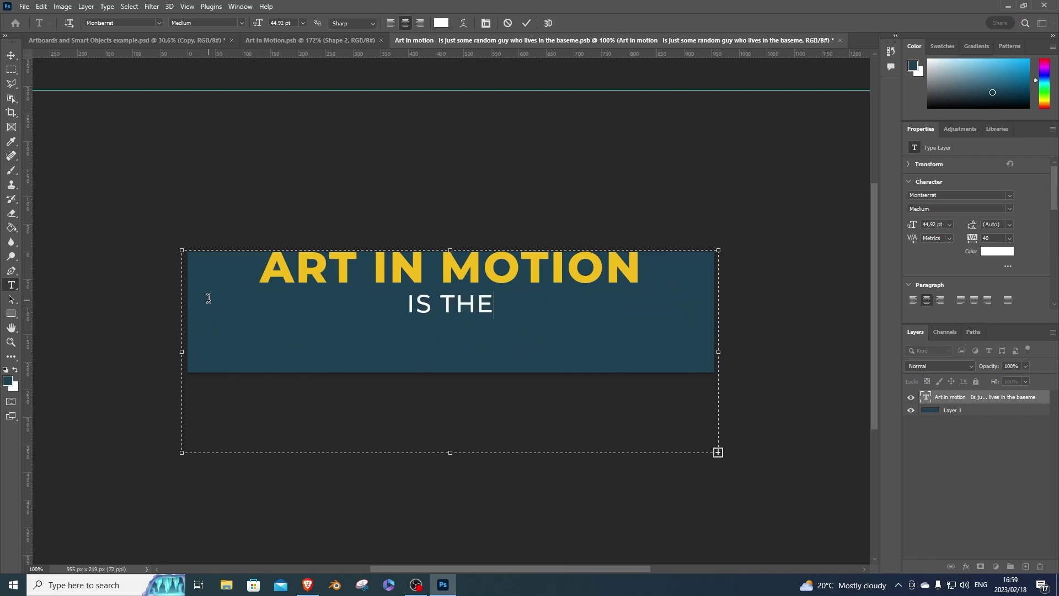
{"action": "type", "text": " BEST CHANNE"}
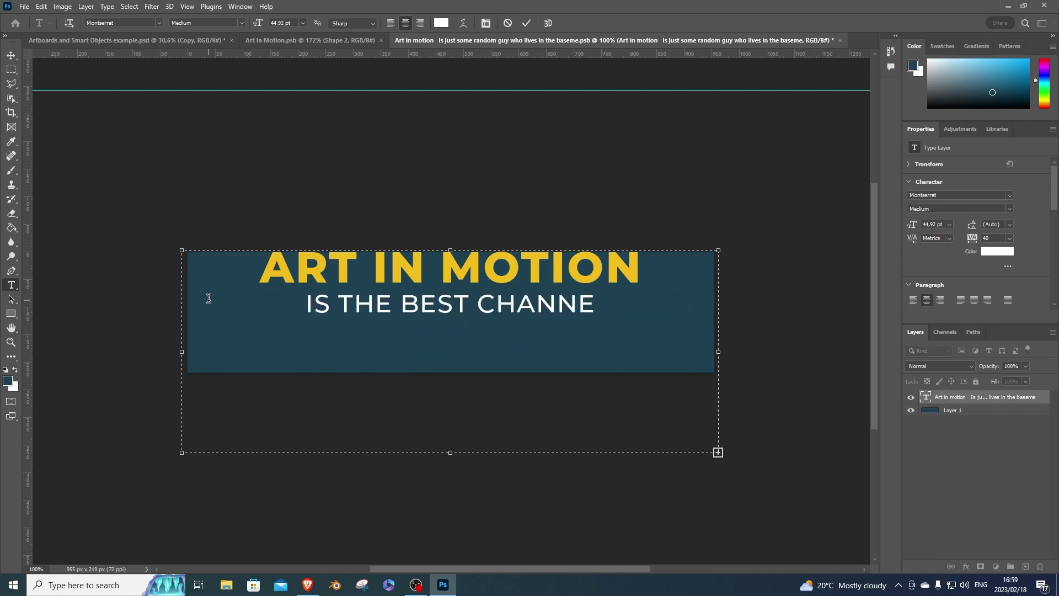
{"action": "type", "text": "L EVER"}
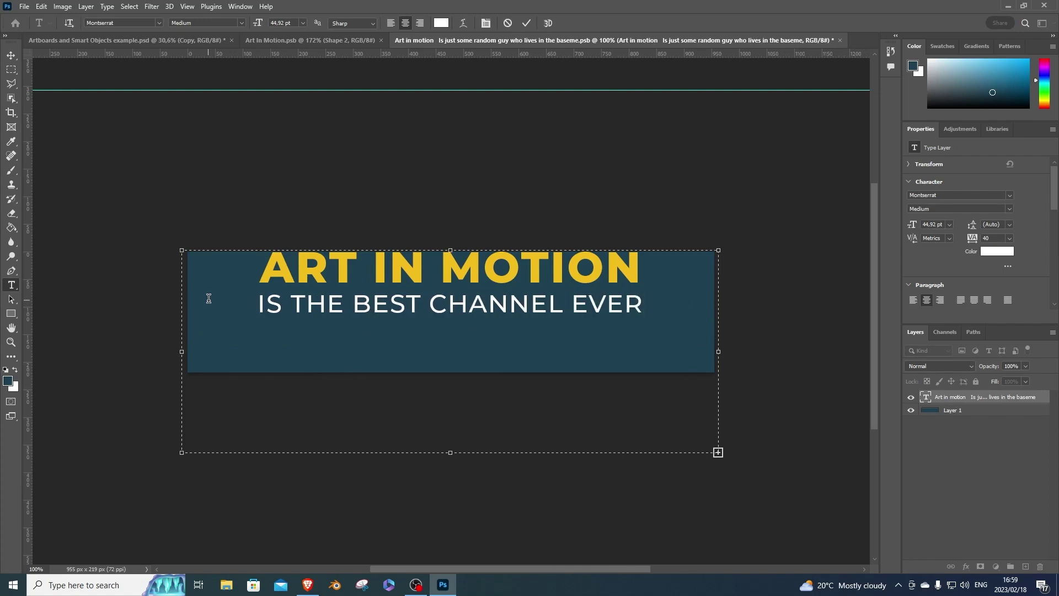
{"action": "type", "text": " F OR T"}
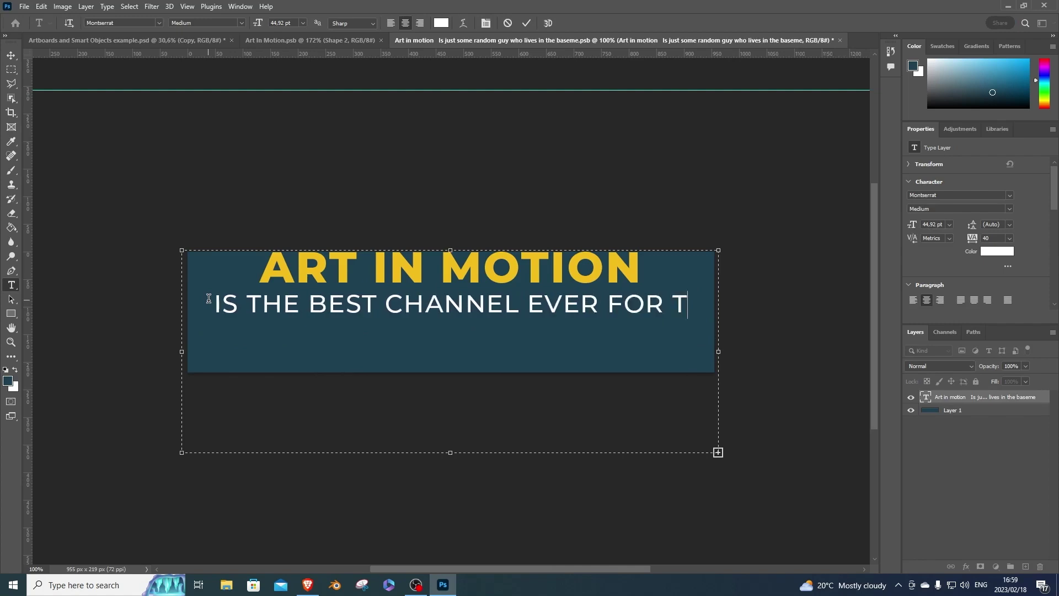
{"action": "type", "text": "UTORIALS PLEASE SUB"}
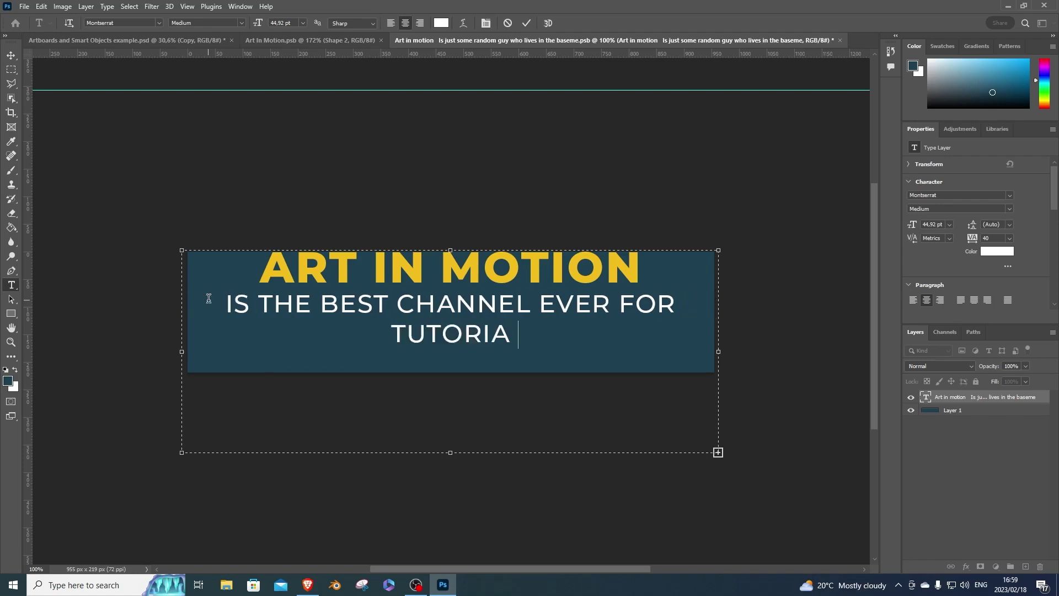
{"action": "key", "text": "BackSpace"}
{"action": "key", "text": "BackSpace"}
{"action": "key", "text": "BackSpace"}
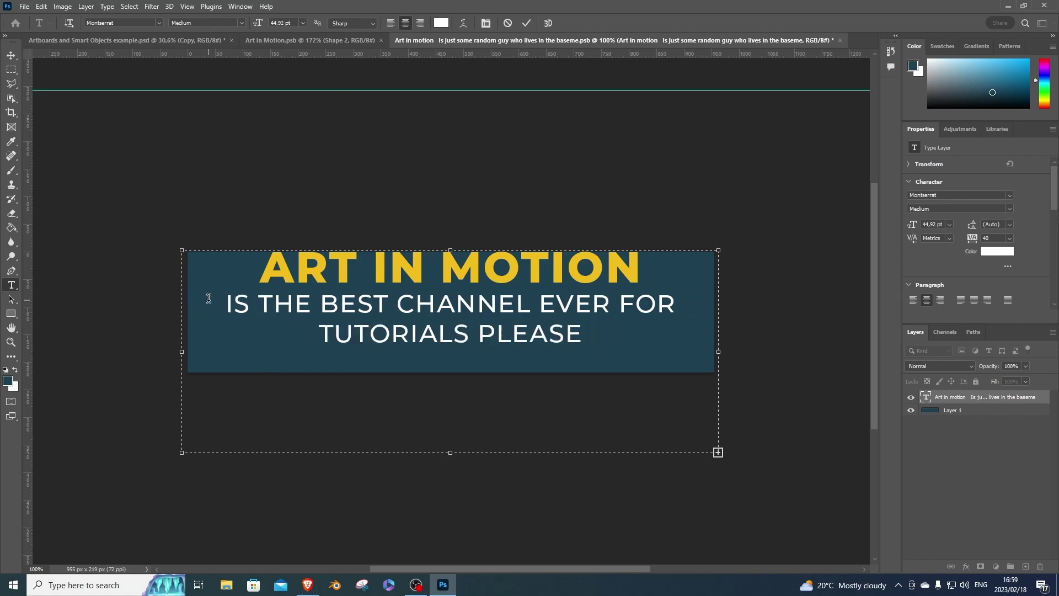
{"action": "type", "text": "SUB"}
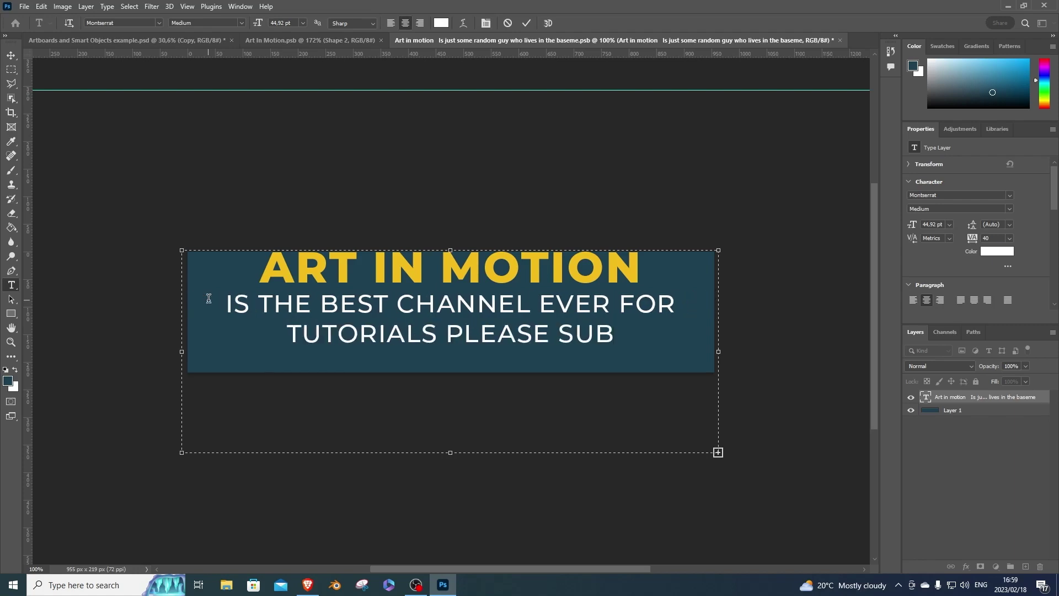
{"action": "type", "text": "SCRIBE"}
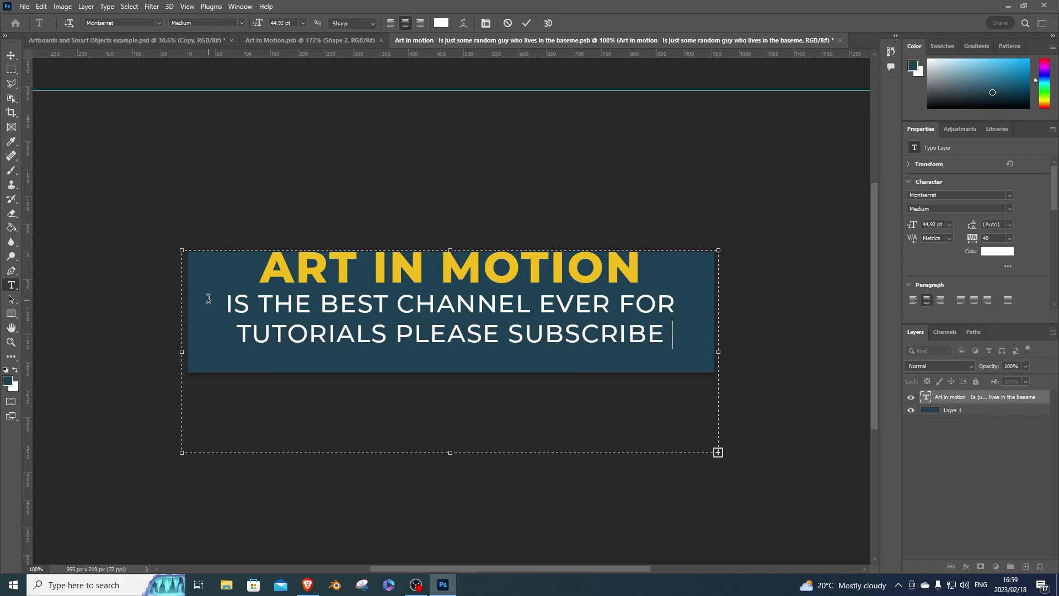
{"action": "key", "text": "BackSpace"}
{"action": "type", "text": "."}
{"action": "key", "text": "ctrl+Return"}
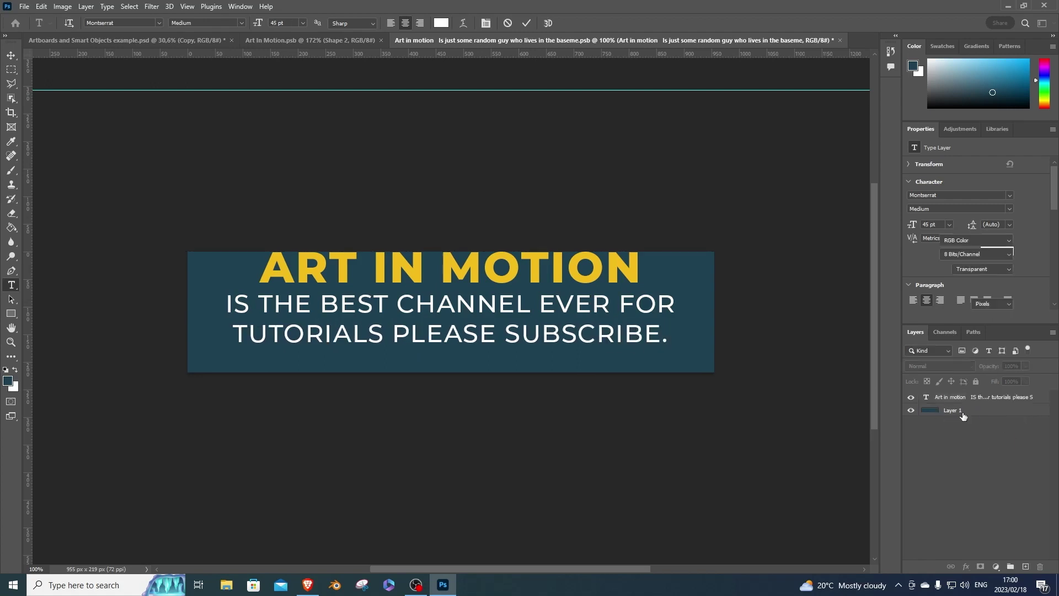
Step: Delete the dark blue Layer 1 and return to the Artboards and Smart Objects example.psd document
{"action": "left_click", "coordinate": [964, 414]}
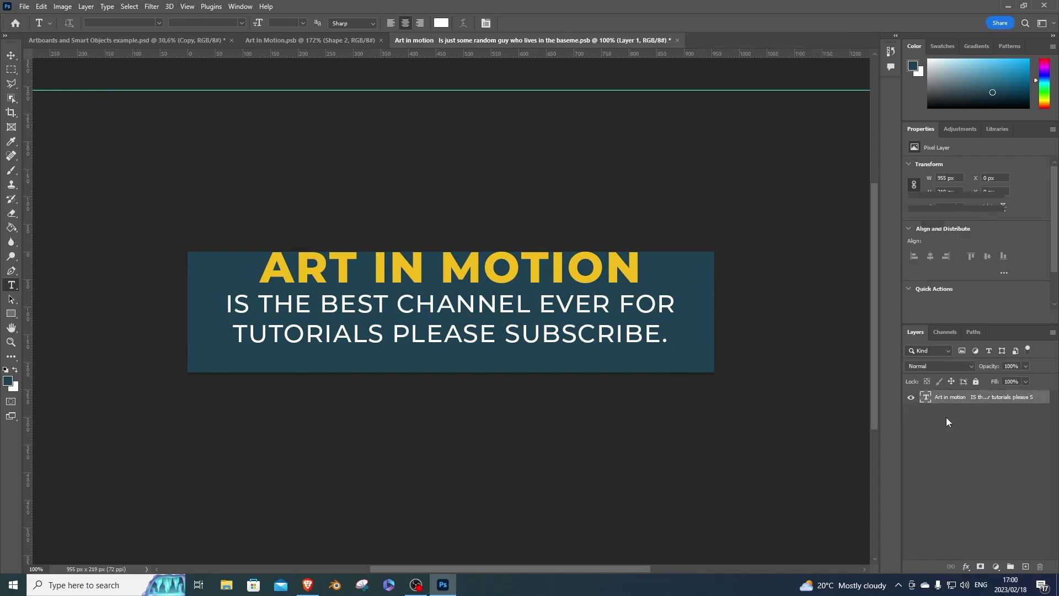
{"action": "key", "text": "Delete"}
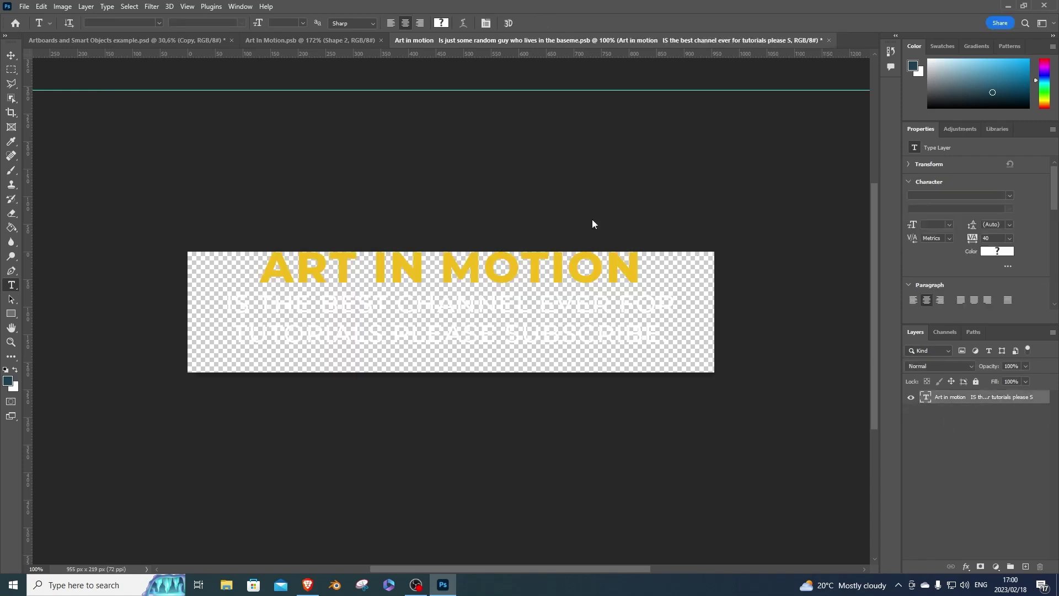
{"action": "left_click", "coordinate": [166, 41]}
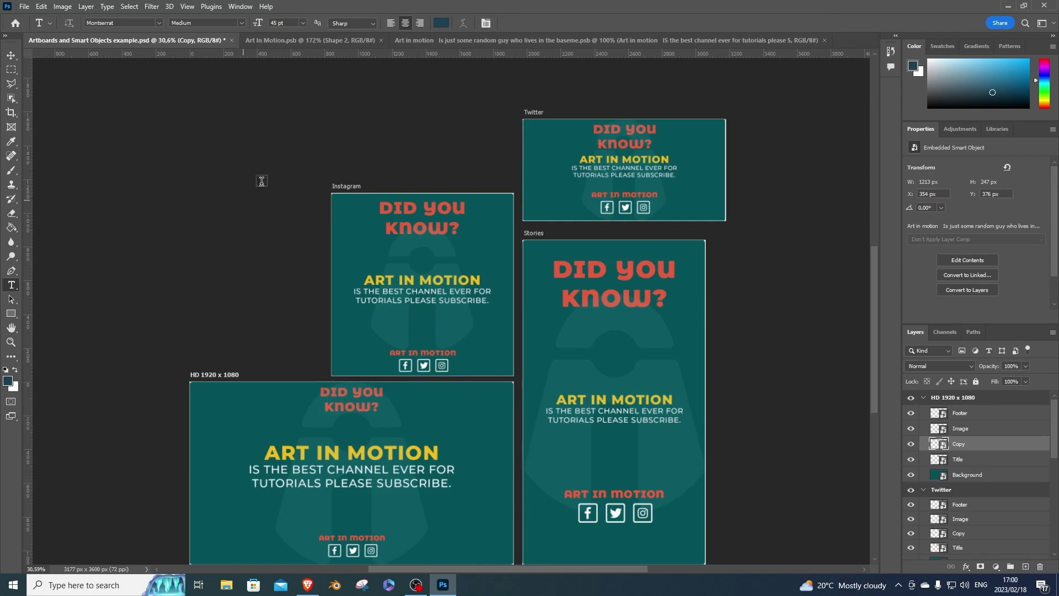
{"action": "scroll", "coordinate": [757, 177], "scroll_direction": "down", "scroll_amount": 1}
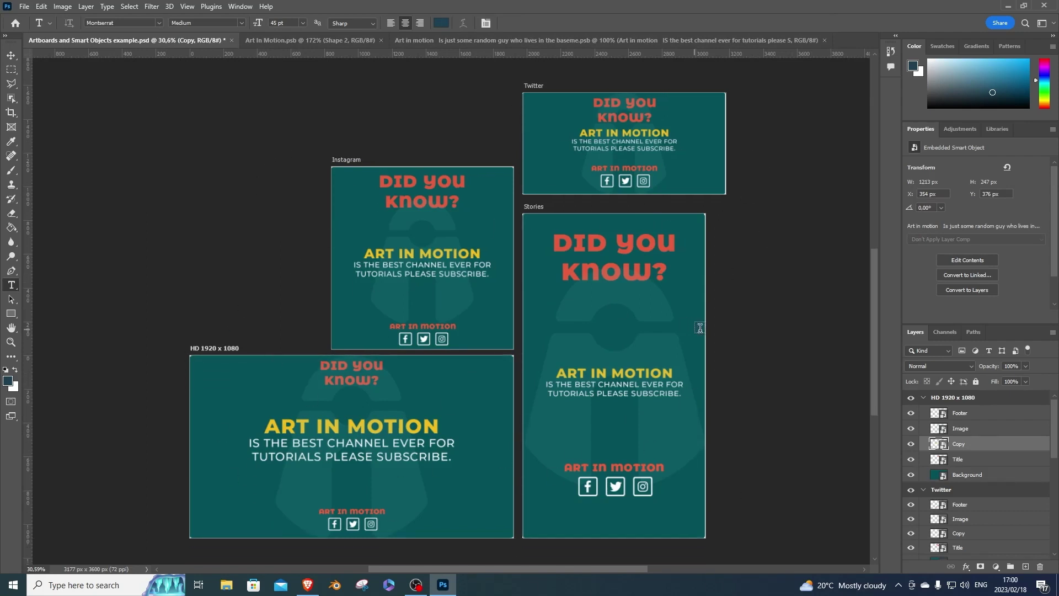
{"action": "left_click", "coordinate": [965, 433]}
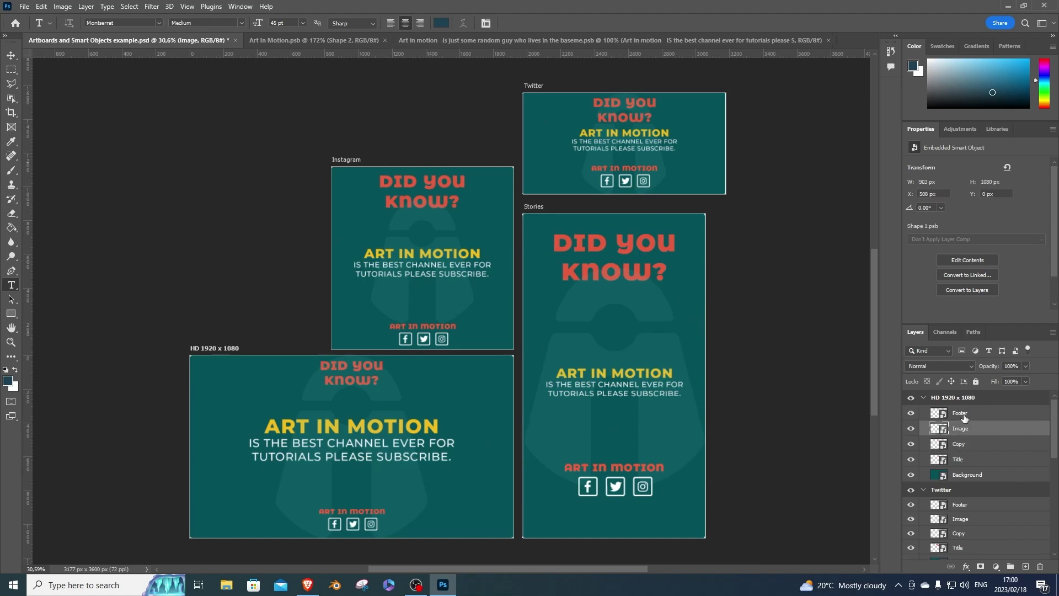
Step: Open the background rectangle smart object, Rectangle 1.psb, for editing
{"action": "double_click", "coordinate": [948, 475]}
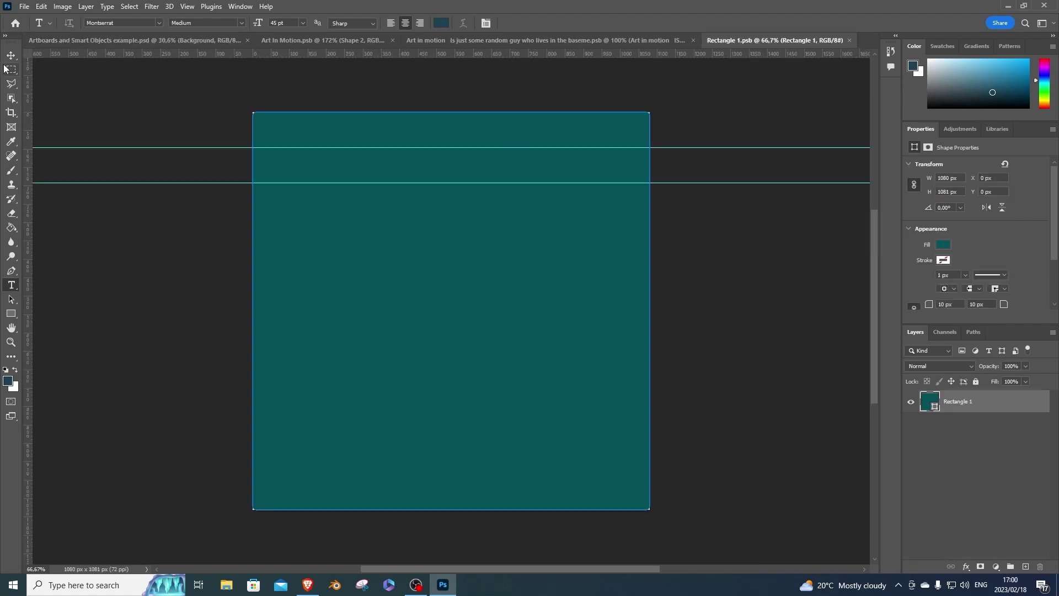
{"action": "double_click", "coordinate": [991, 409]}
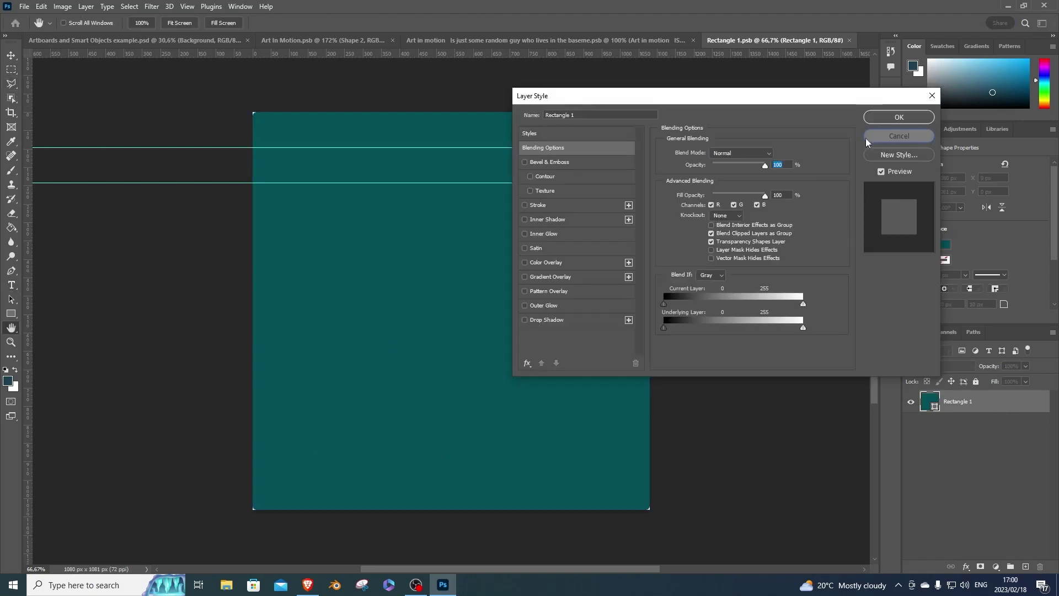
{"action": "key", "text": "Escape"}
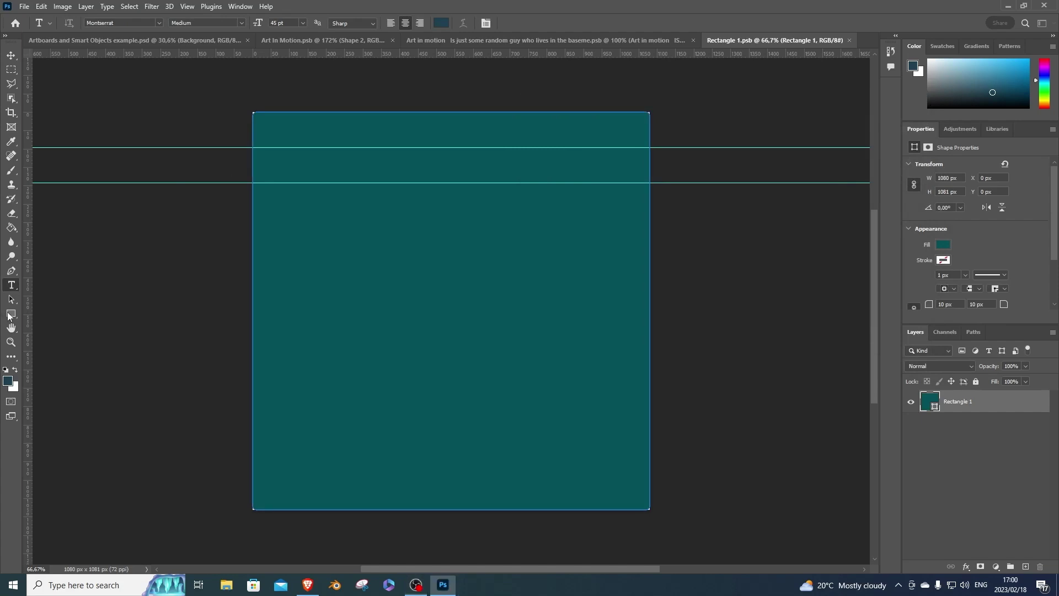
Step: Set the rectangle's fill to black from Recently Used Colors and save the .psb
{"action": "left_click", "coordinate": [11, 313]}
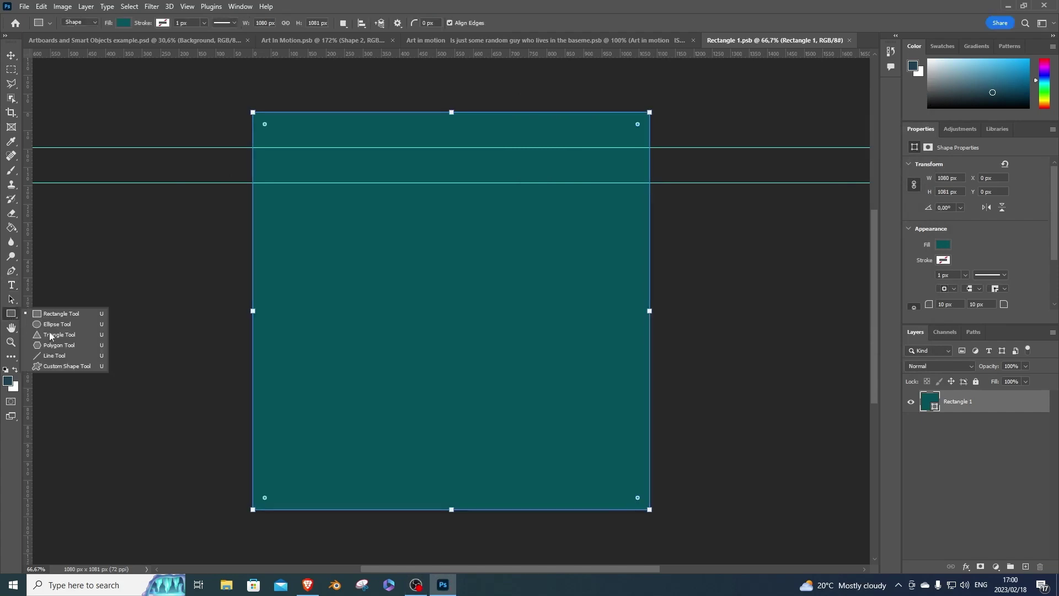
{"action": "left_click", "coordinate": [91, 313]}
{"action": "left_click", "coordinate": [125, 23]}
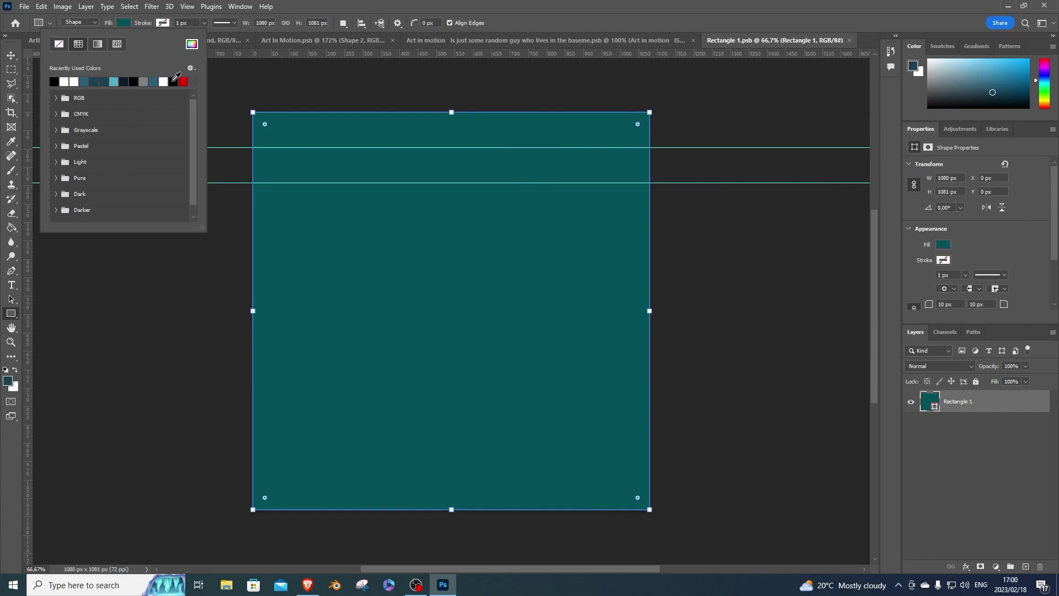
{"action": "left_click", "coordinate": [183, 81]}
{"action": "left_click", "coordinate": [352, 131]}
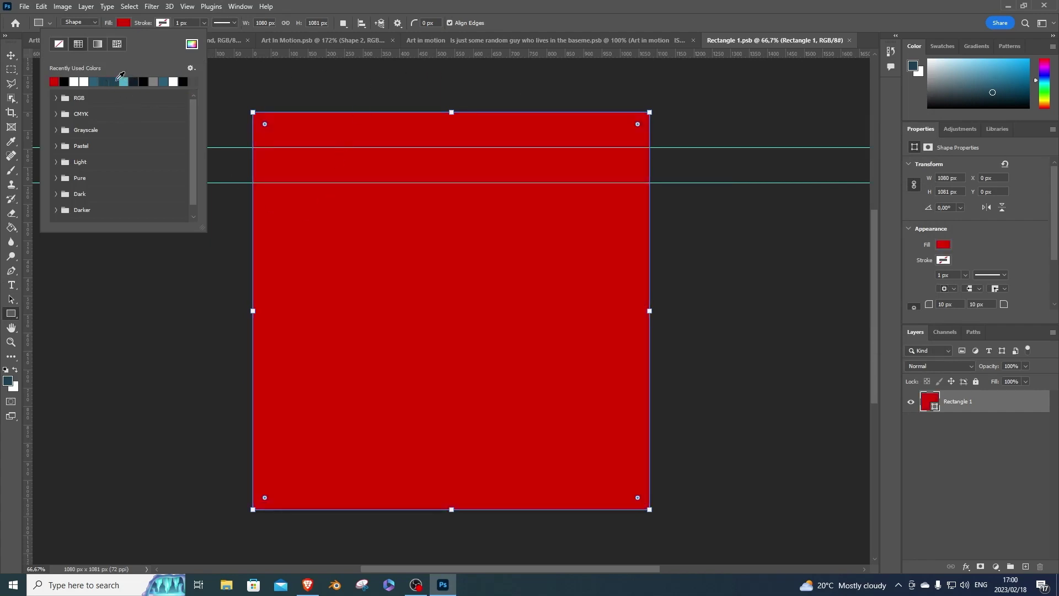
{"action": "left_click", "coordinate": [145, 82]}
{"action": "left_click", "coordinate": [388, 149]}
{"action": "key", "text": "ctrl+s"}
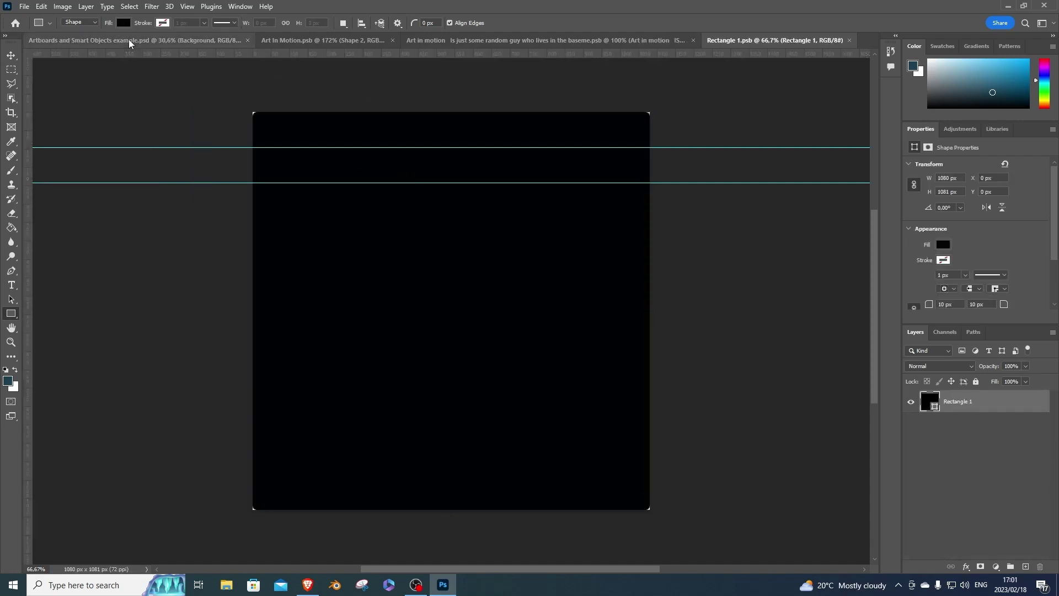
Step: Switch to the Artboards and Smart Objects example.psd document showing the Did you know? design
{"action": "left_click", "coordinate": [128, 40]}
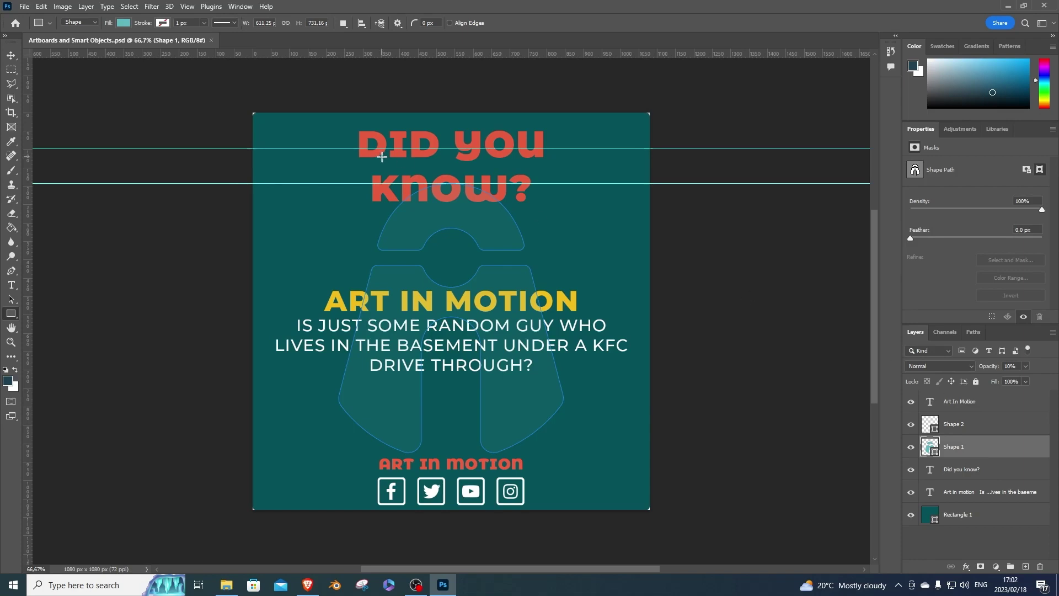
Step: Combine the Art In Motion footer title and Shape 2 social icons into one smart object
{"action": "left_click", "coordinate": [965, 418]}
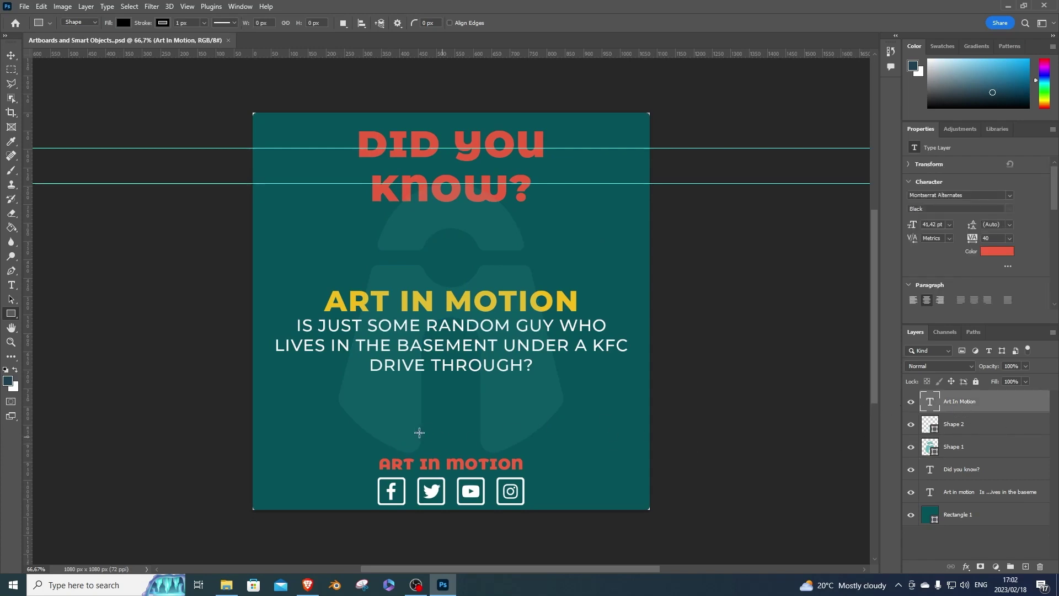
{"action": "left_click", "coordinate": [929, 428]}
{"action": "left_click", "coordinate": [11, 56]}
{"action": "left_click", "coordinate": [993, 405], "text": "ctrl"}
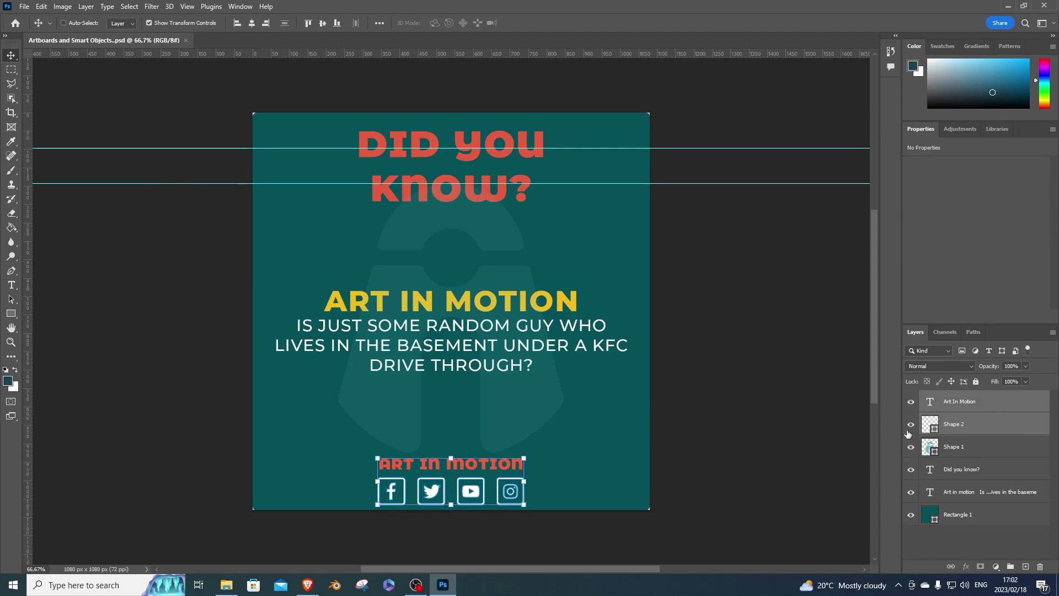
{"action": "right_click", "coordinate": [986, 405]}
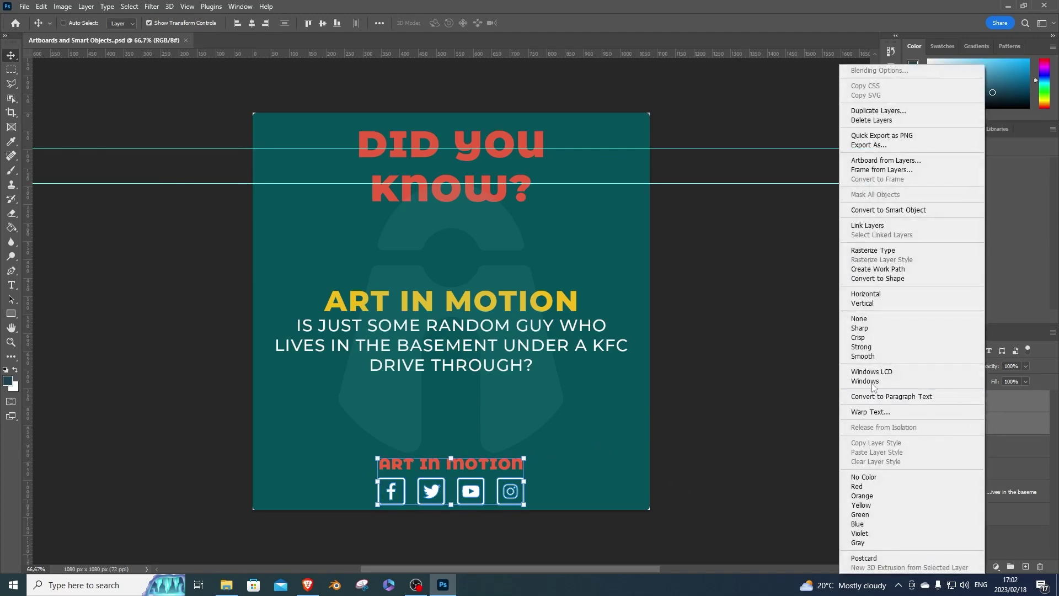
{"action": "left_click", "coordinate": [1023, 414]}
{"action": "right_click", "coordinate": [1023, 414]}
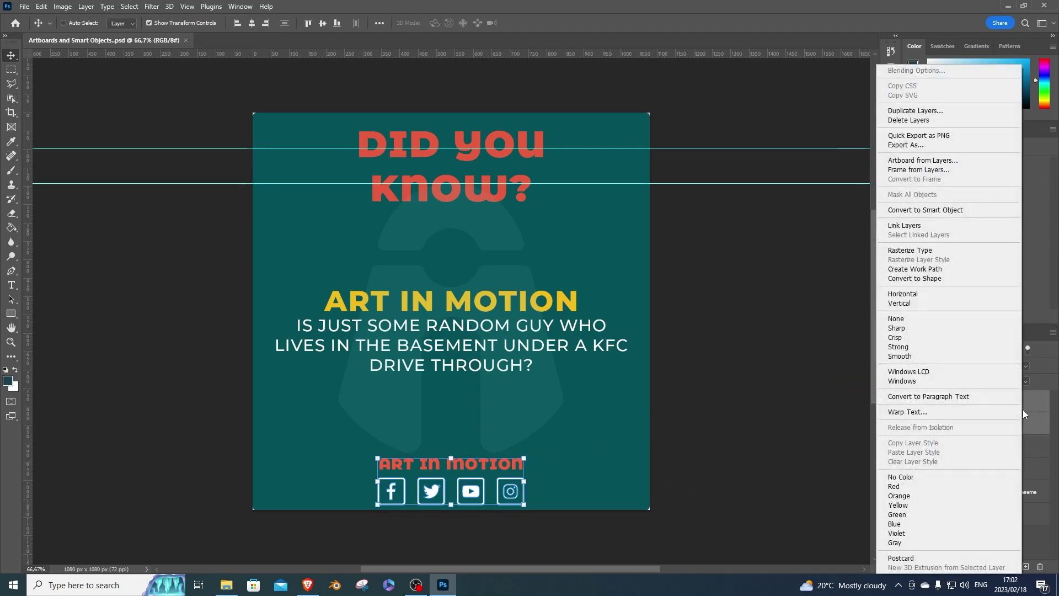
{"action": "left_click", "coordinate": [923, 211]}
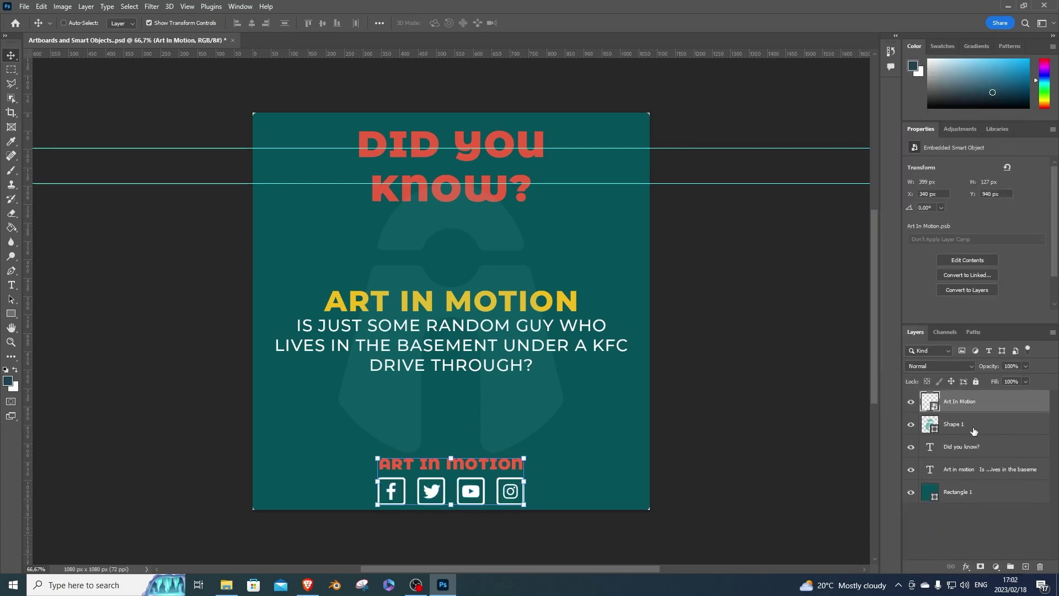
Step: Convert the Shape 1 figure and the Did you know? headline into smart objects
{"action": "left_click", "coordinate": [974, 426]}
{"action": "right_click", "coordinate": [991, 425]}
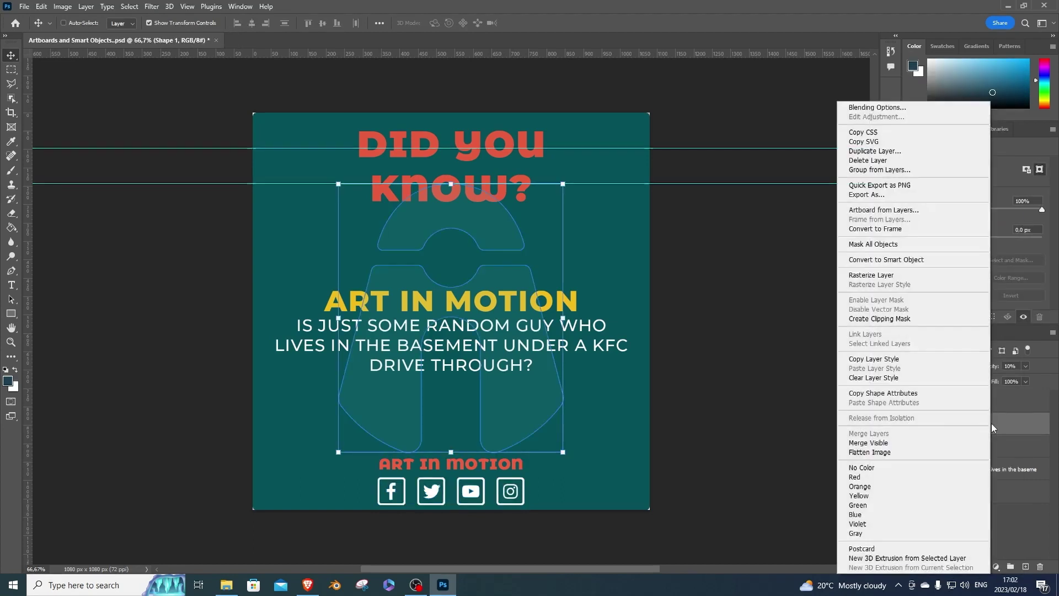
{"action": "left_click", "coordinate": [892, 260]}
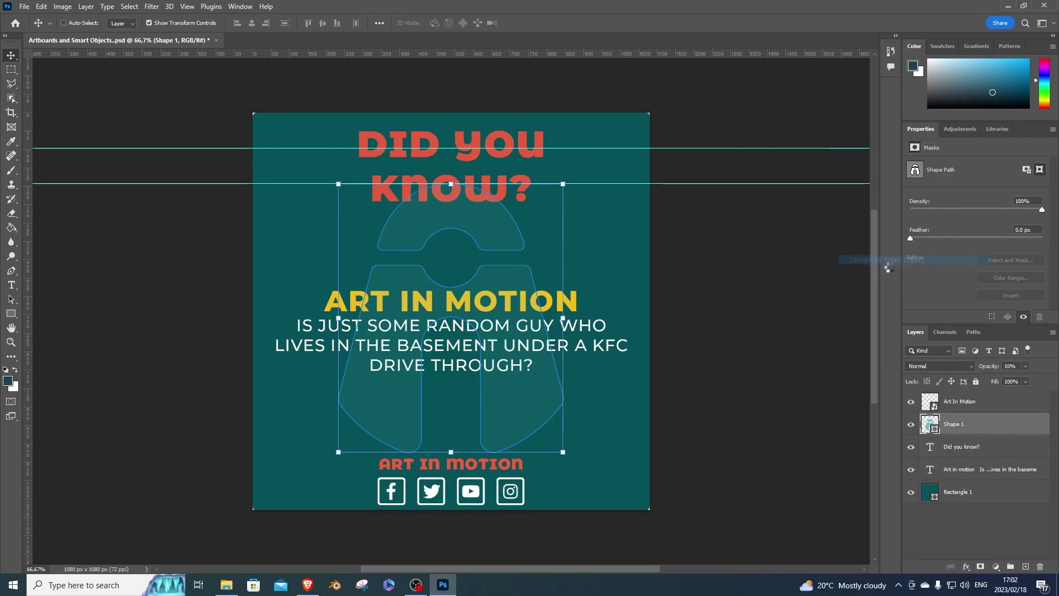
{"action": "left_click", "coordinate": [1001, 448]}
{"action": "right_click", "coordinate": [1001, 452]}
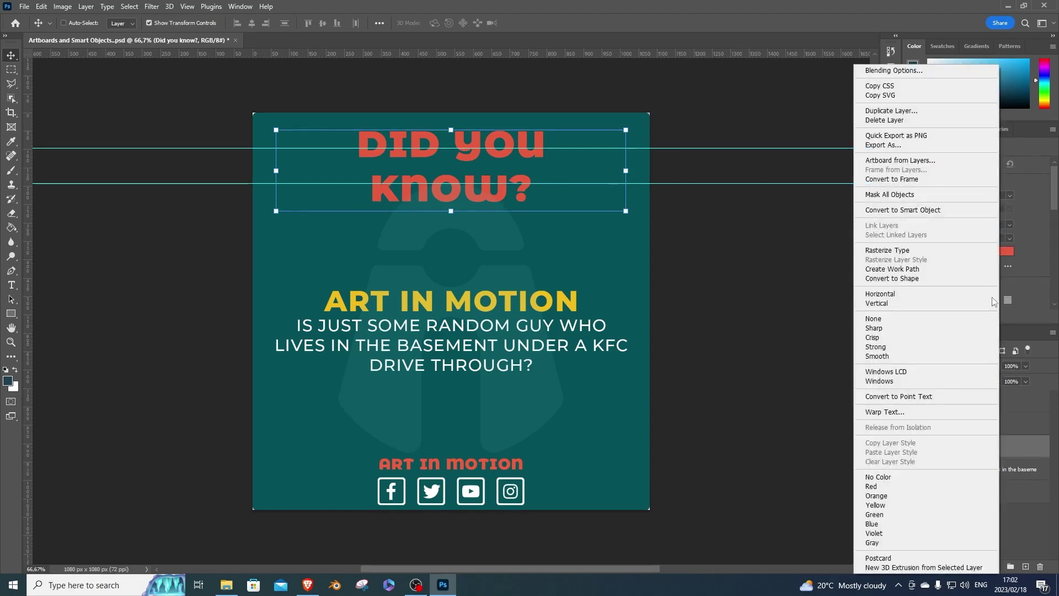
{"action": "left_click", "coordinate": [928, 213]}
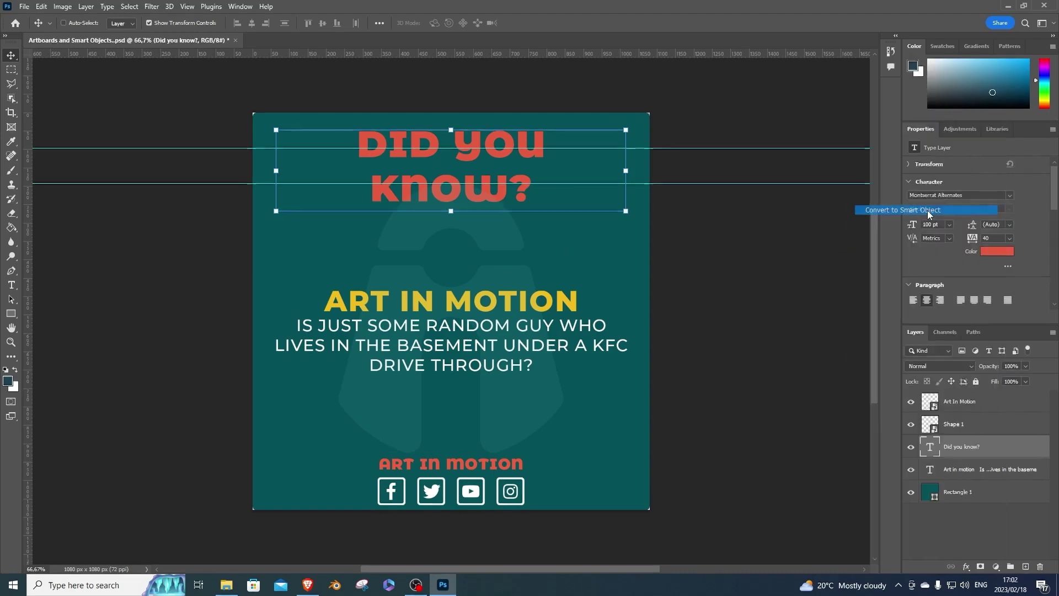
Step: Convert the Art in motion body text and the Rectangle 1 background into smart objects
{"action": "left_click", "coordinate": [971, 475]}
{"action": "right_click", "coordinate": [972, 475]}
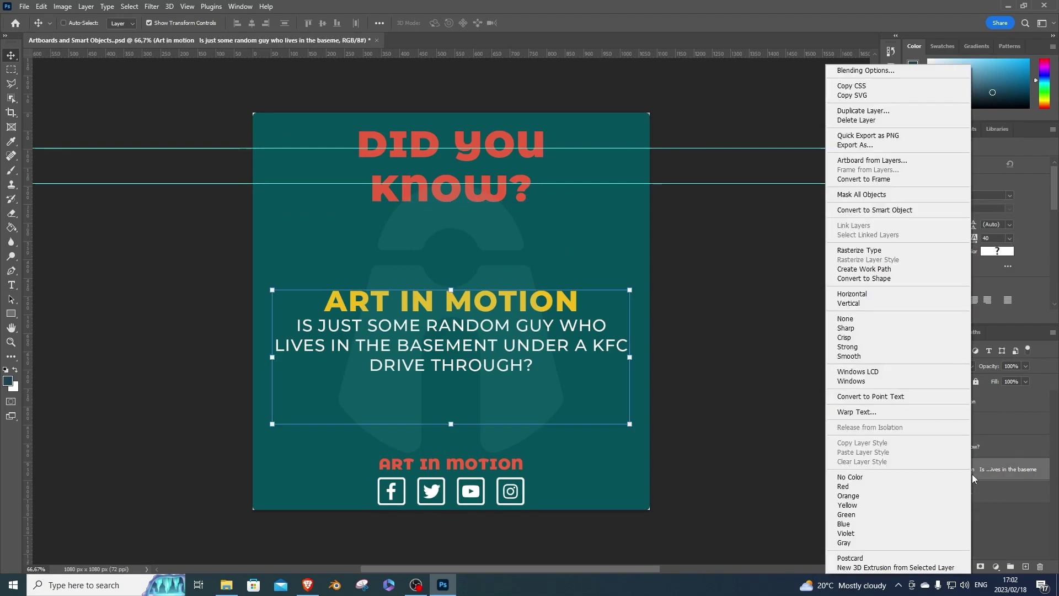
{"action": "left_click", "coordinate": [883, 210]}
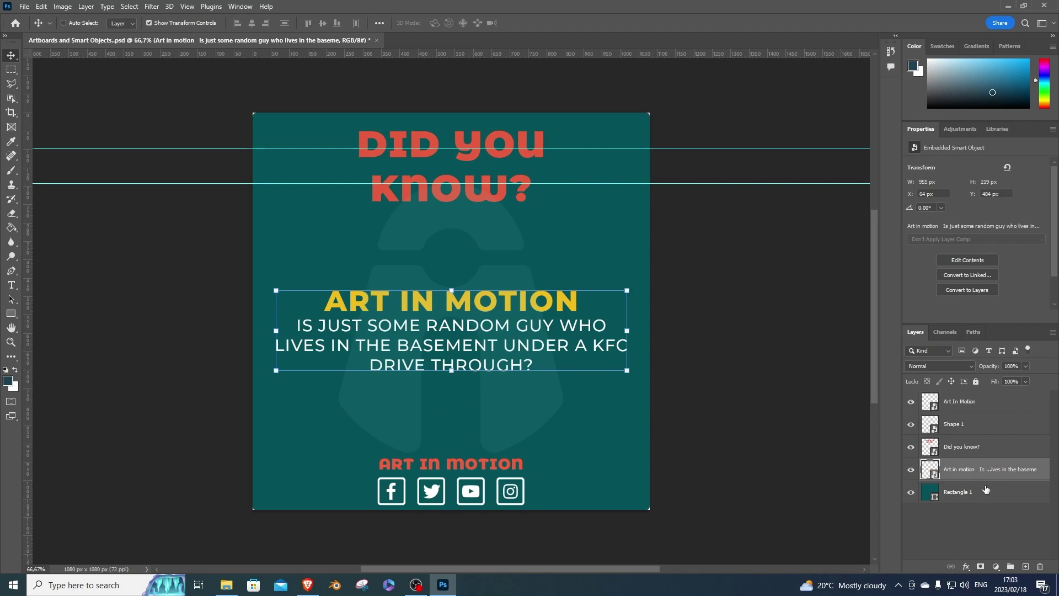
{"action": "left_click", "coordinate": [986, 491]}
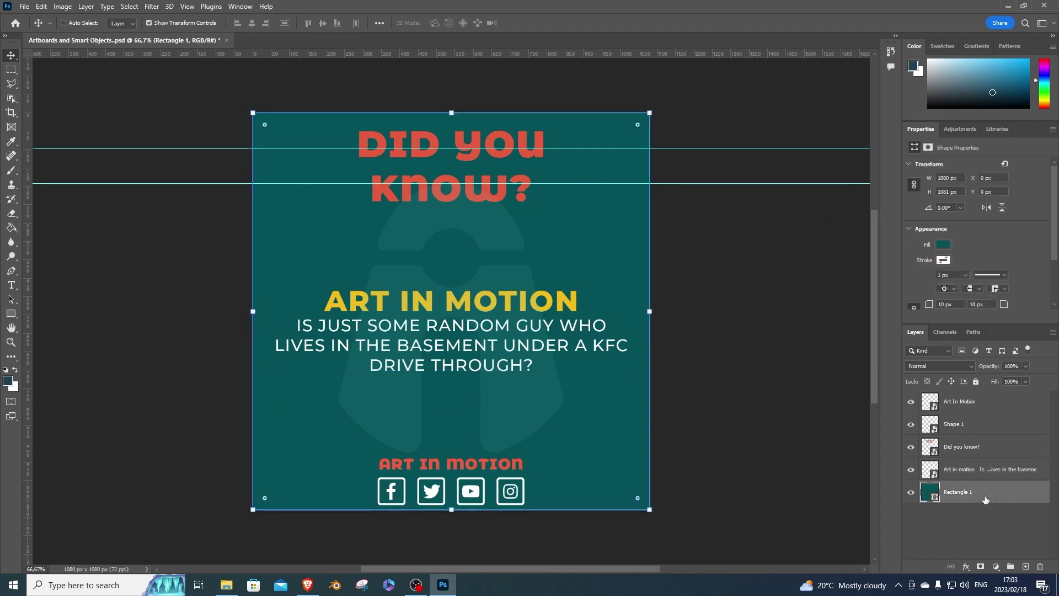
{"action": "right_click", "coordinate": [988, 492]}
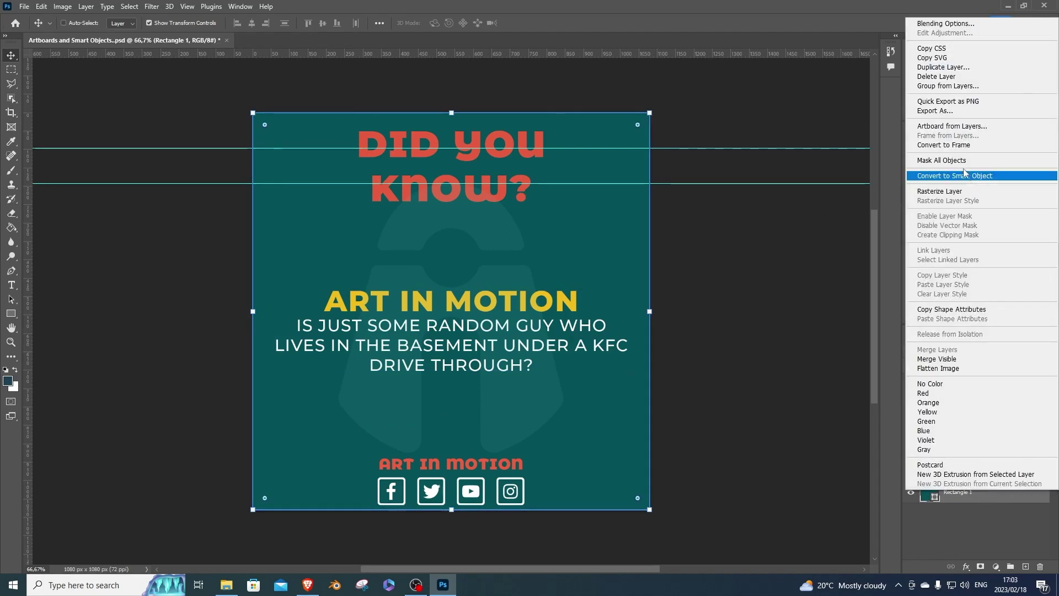
{"action": "left_click", "coordinate": [957, 176]}
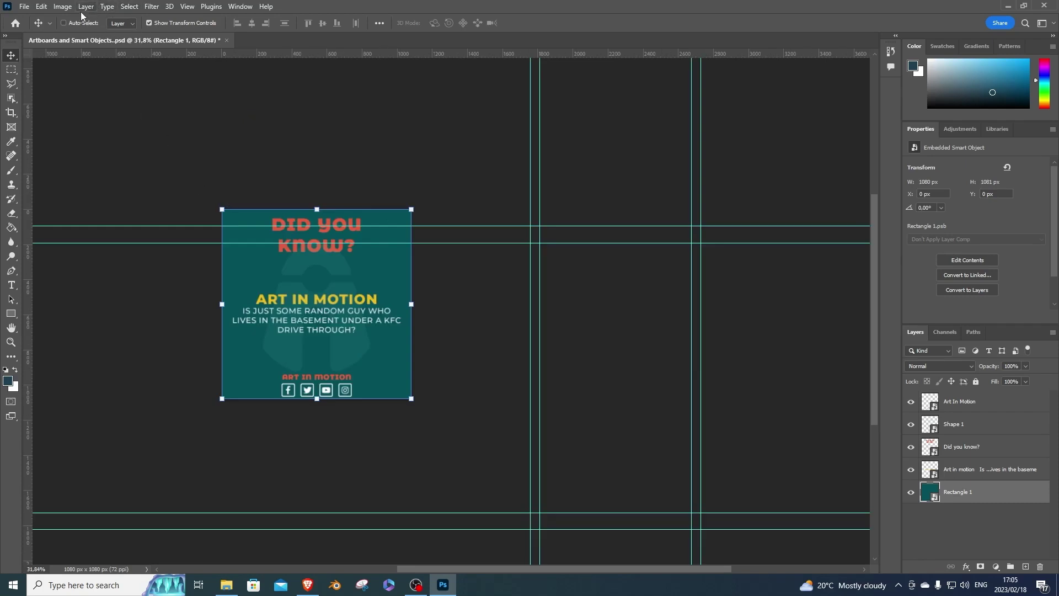
Step: Create a 1080 x 1080 artboard named Instagram around the design via Layer > New > Artboard, then position it
{"action": "left_click", "coordinate": [85, 7]}
{"action": "mouse_move", "coordinate": [127, 21]}
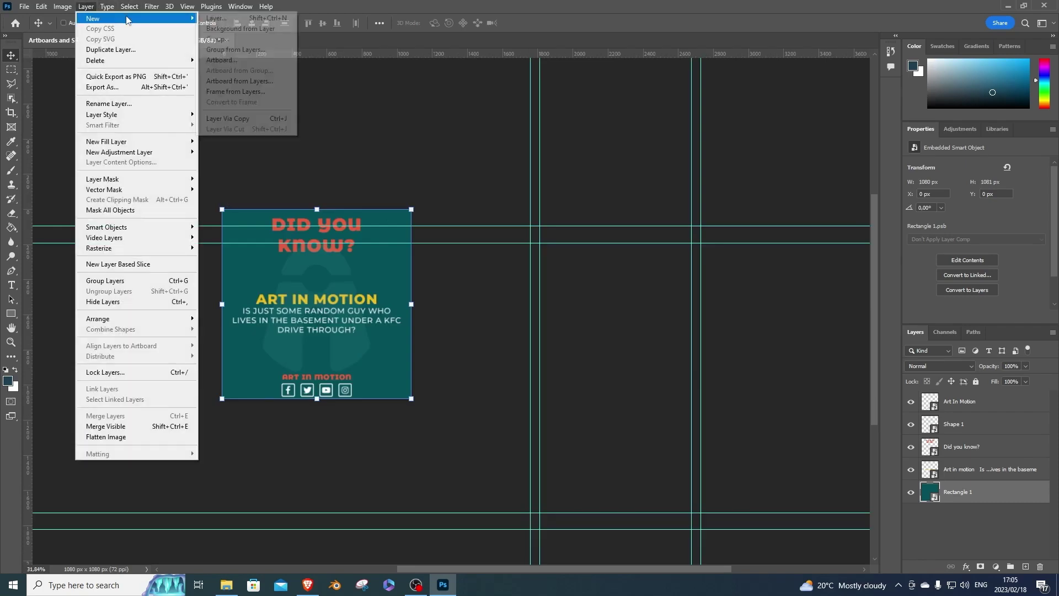
{"action": "left_click", "coordinate": [232, 60]}
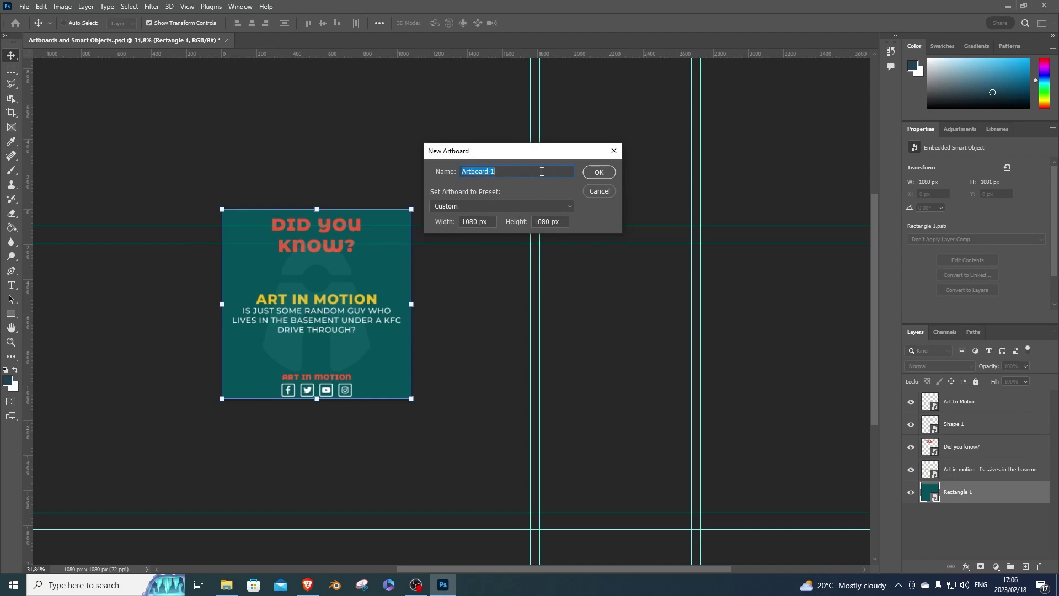
{"action": "key", "text": "BackSpace"}
{"action": "key", "text": "Return"}
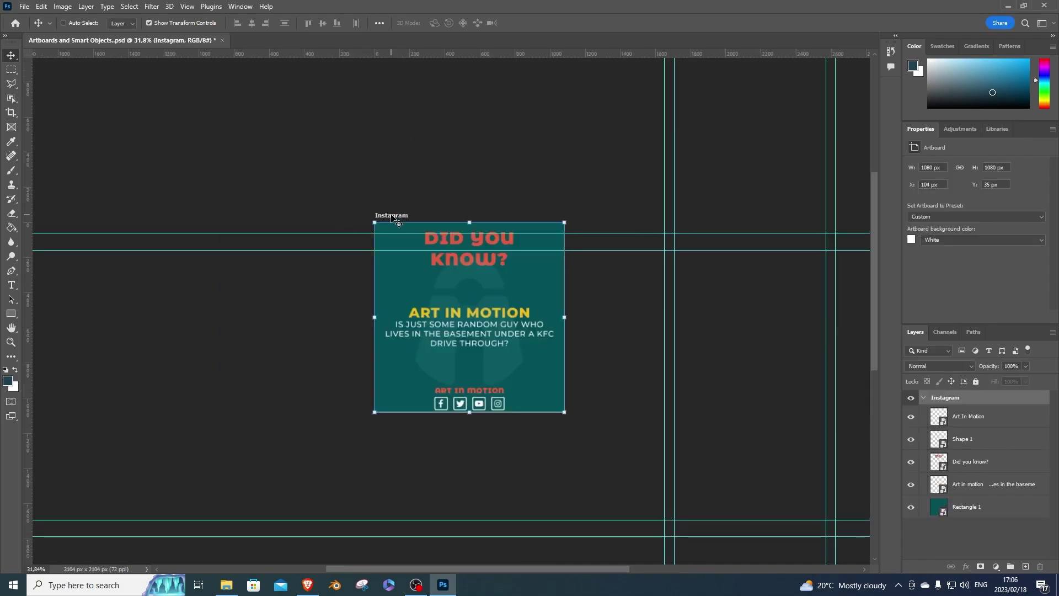
{"action": "mouse_move", "coordinate": [392, 218]}
{"action": "left_mouse_down"}
{"action": "mouse_move", "coordinate": [398, 198]}
{"action": "mouse_move", "coordinate": [408, 214]}
{"action": "mouse_move", "coordinate": [384, 216]}
{"action": "left_mouse_up"}
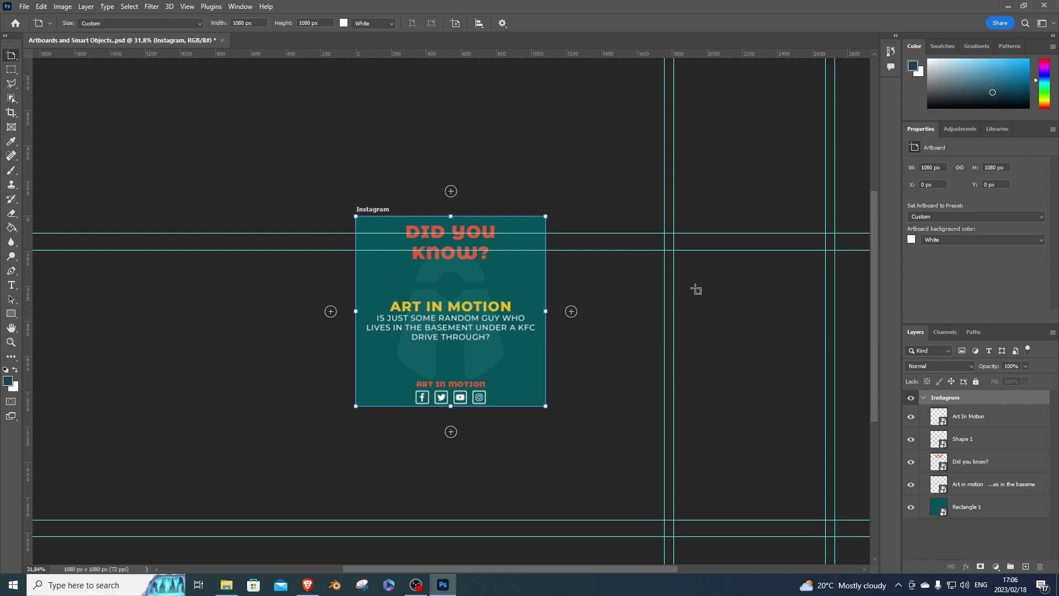
Step: Alt-drag the Instagram artboard to make Instagram copy, copy 2 and copy 3 in a grid
{"action": "left_click", "coordinate": [260, 21]}
{"action": "left_click", "coordinate": [379, 214]}
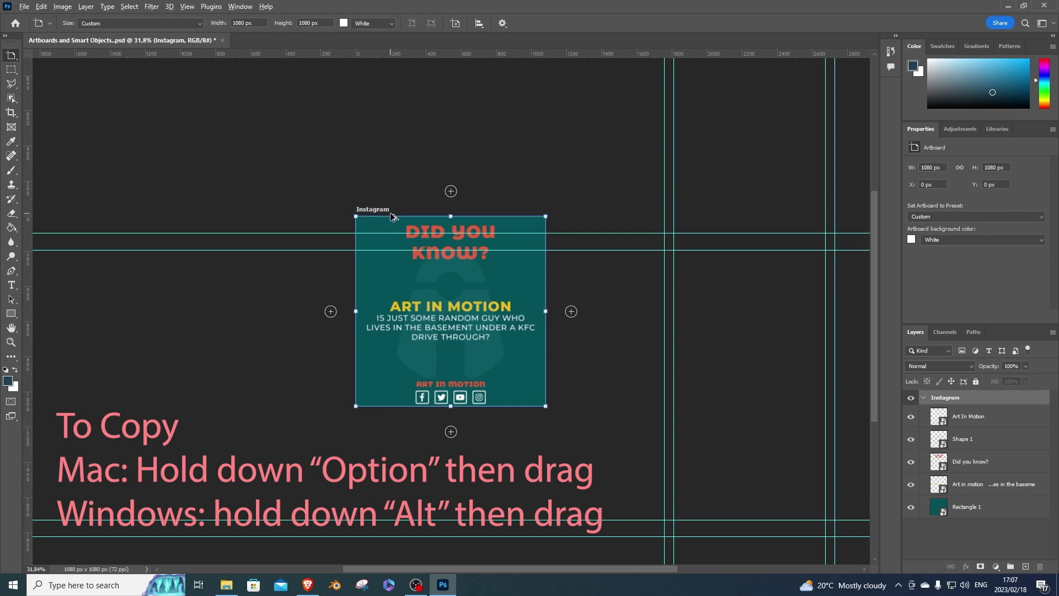
{"action": "key", "text": "alt"}
{"action": "left_click_drag", "start_coordinate": [372, 213], "coordinate": [393, 436]}
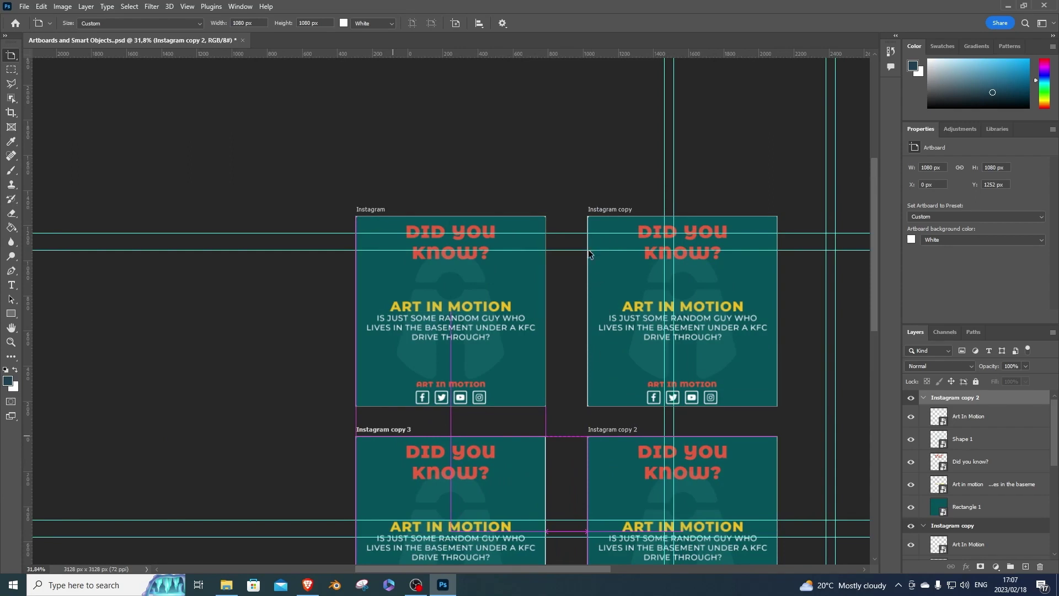
Step: Rename the Instagram copy artboard to Twitter
{"action": "left_click", "coordinate": [610, 211]}
{"action": "scroll", "coordinate": [1009, 547], "scroll_direction": "down", "scroll_amount": 2}
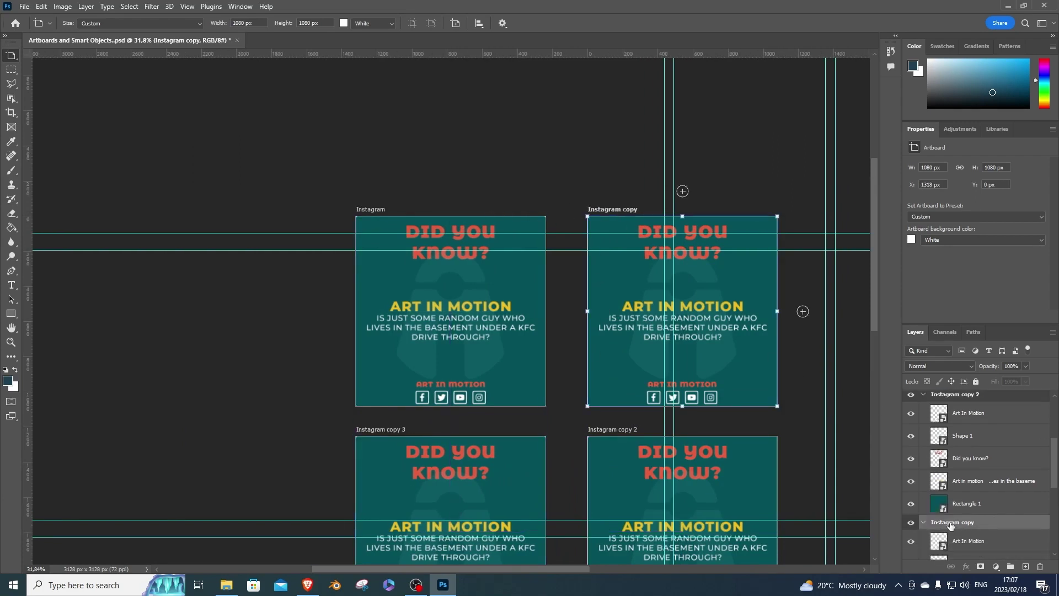
{"action": "double_click", "coordinate": [951, 522]}
{"action": "type", "text": "Twitter"}
{"action": "key", "text": "Return"}
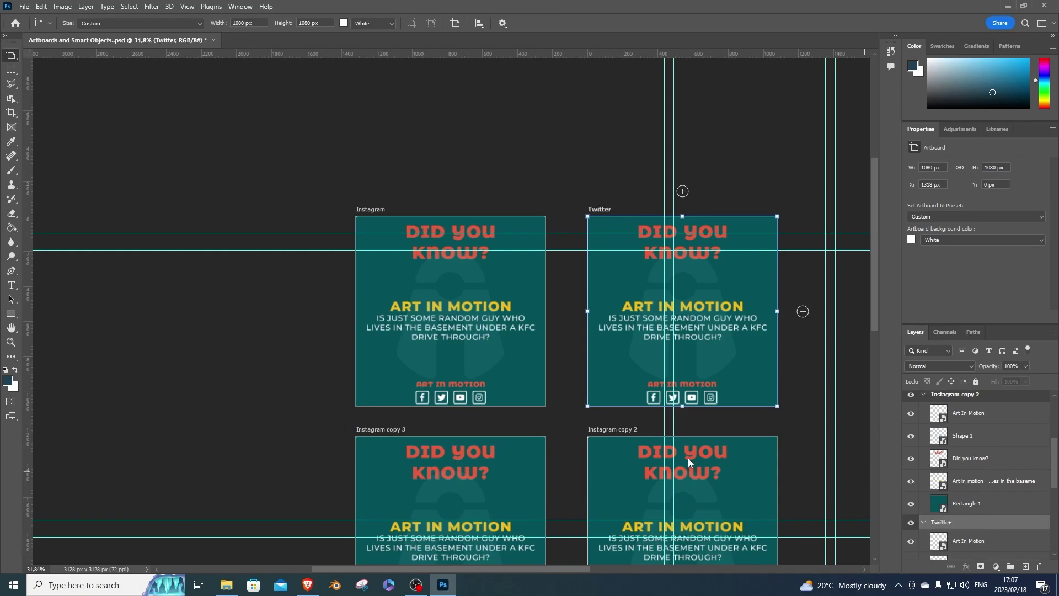
Step: Rename Instagram copy 2 to HD 1080 and Instagram copy 3 to Stories
{"action": "left_click", "coordinate": [618, 436]}
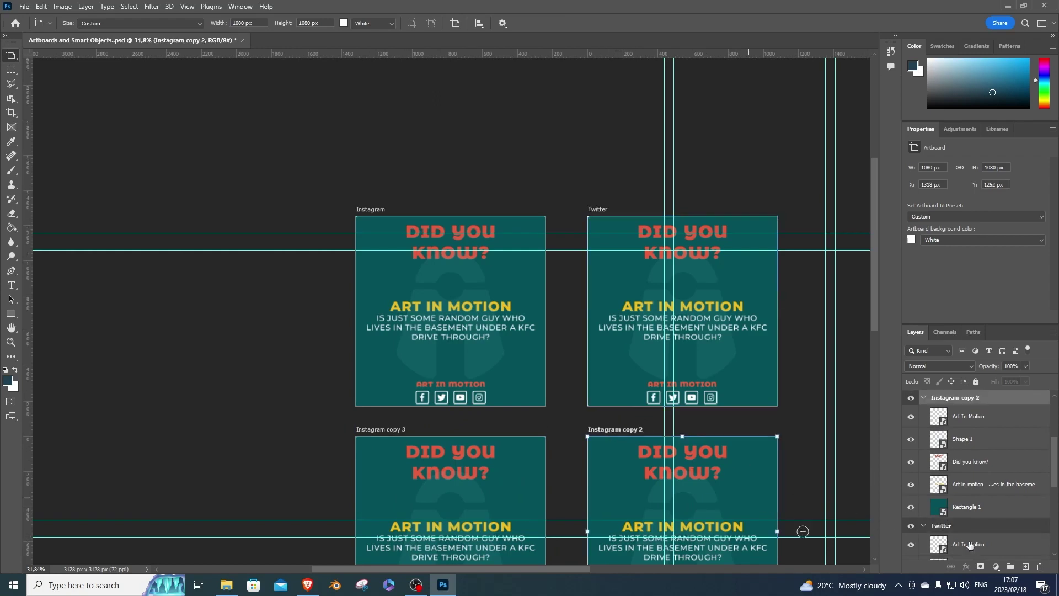
{"action": "left_click", "coordinate": [937, 527]}
{"action": "left_click", "coordinate": [635, 436]}
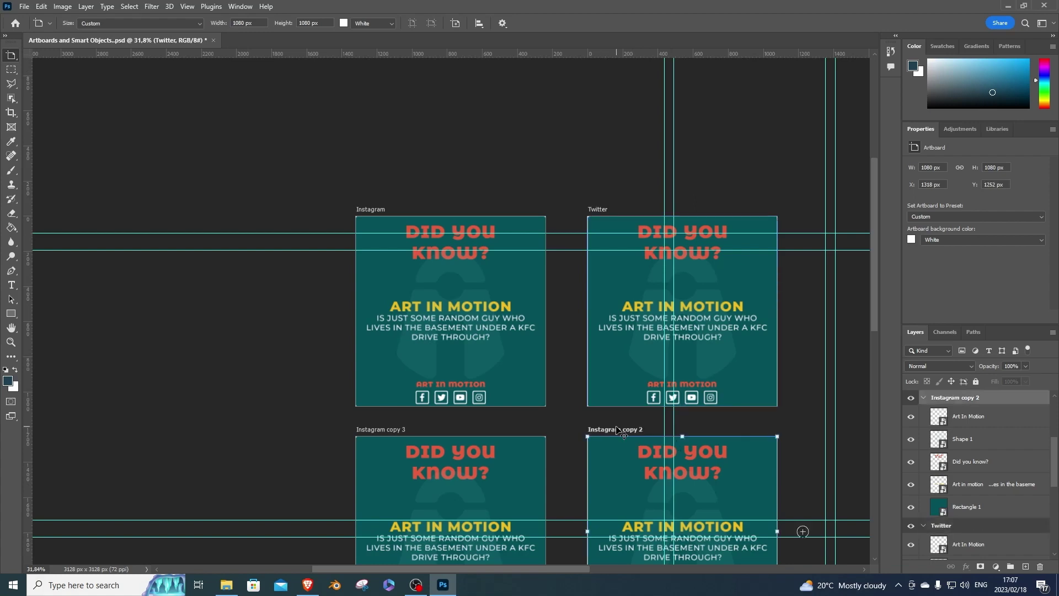
{"action": "double_click", "coordinate": [952, 398]}
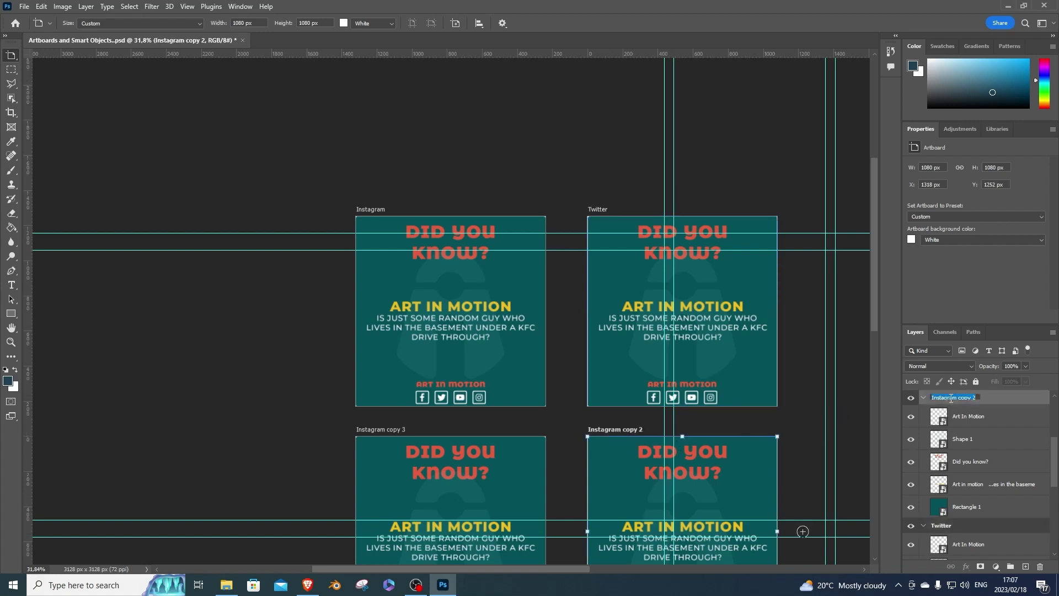
{"action": "type", "text": "HD 1080"}
{"action": "key", "text": "Return"}
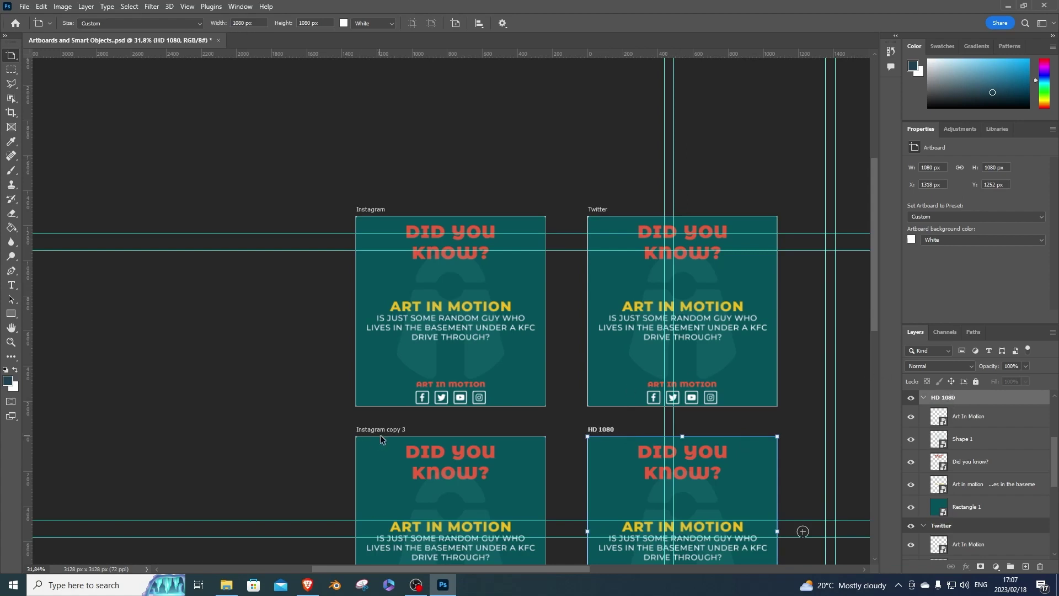
{"action": "left_click", "coordinate": [377, 430]}
{"action": "double_click", "coordinate": [956, 398]}
{"action": "type", "text": "Stories"}
{"action": "key", "text": "Return"}
Step: Set the Twitter artboard's width to 1200 px and its height to 600 px
{"action": "scroll", "coordinate": [492, 309], "scroll_direction": "down", "scroll_amount": 1}
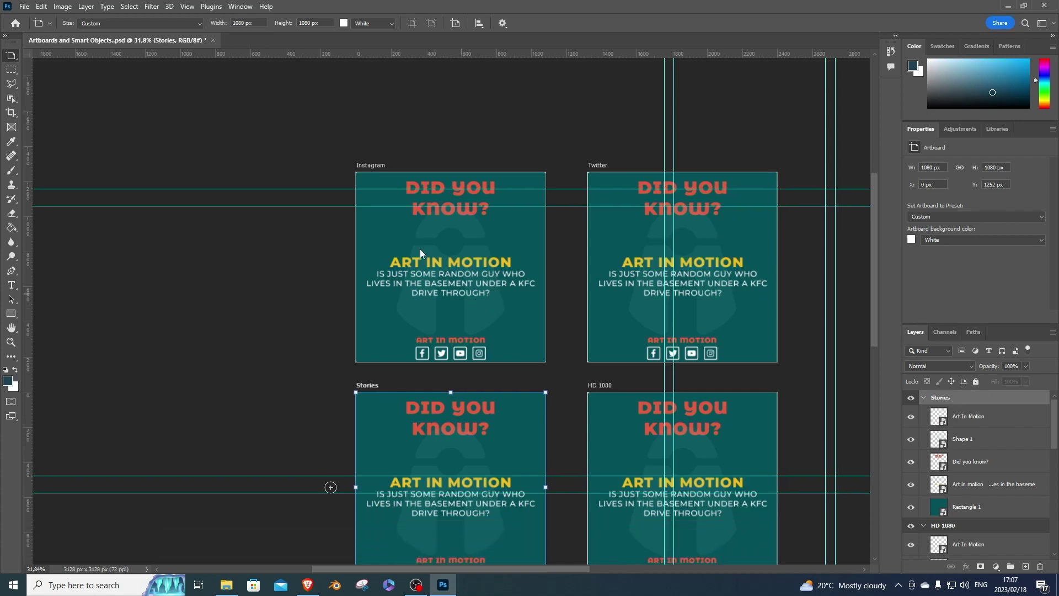
{"action": "left_click", "coordinate": [602, 167]}
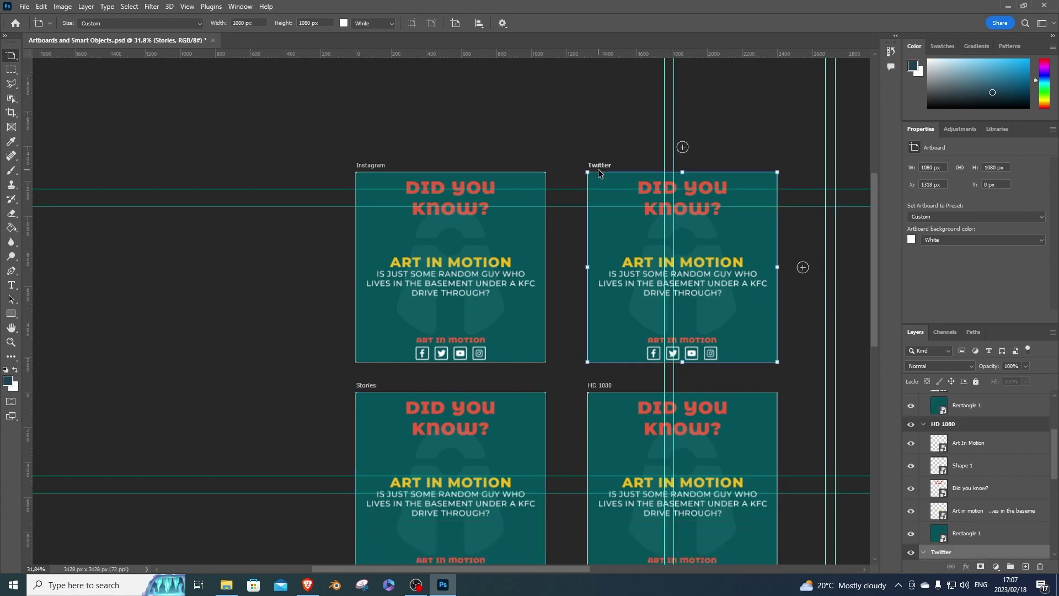
{"action": "double_click", "coordinate": [245, 23]}
{"action": "type", "text": "1200"}
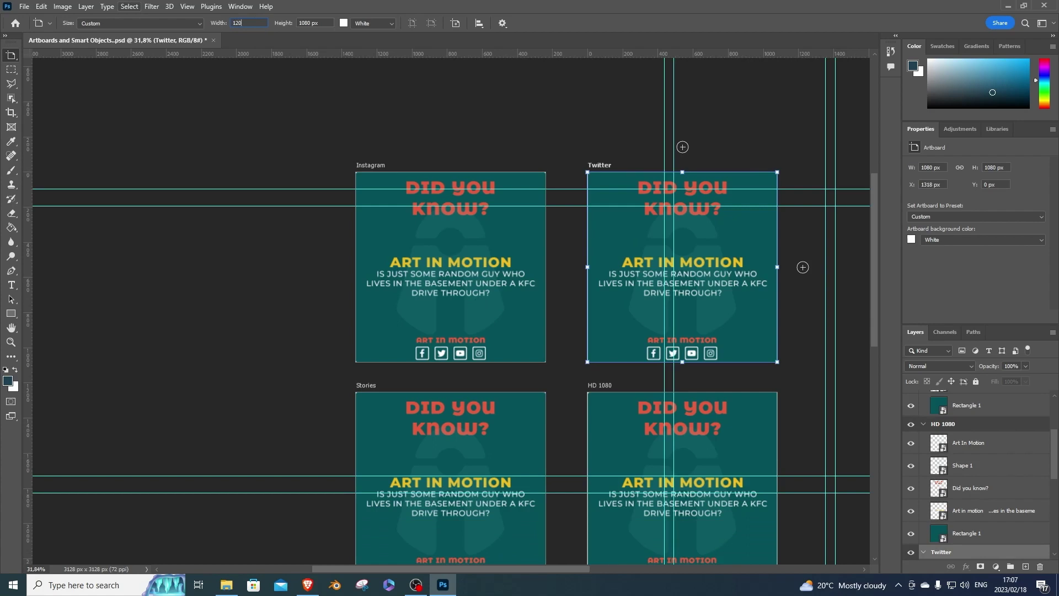
{"action": "key", "text": "Tab"}
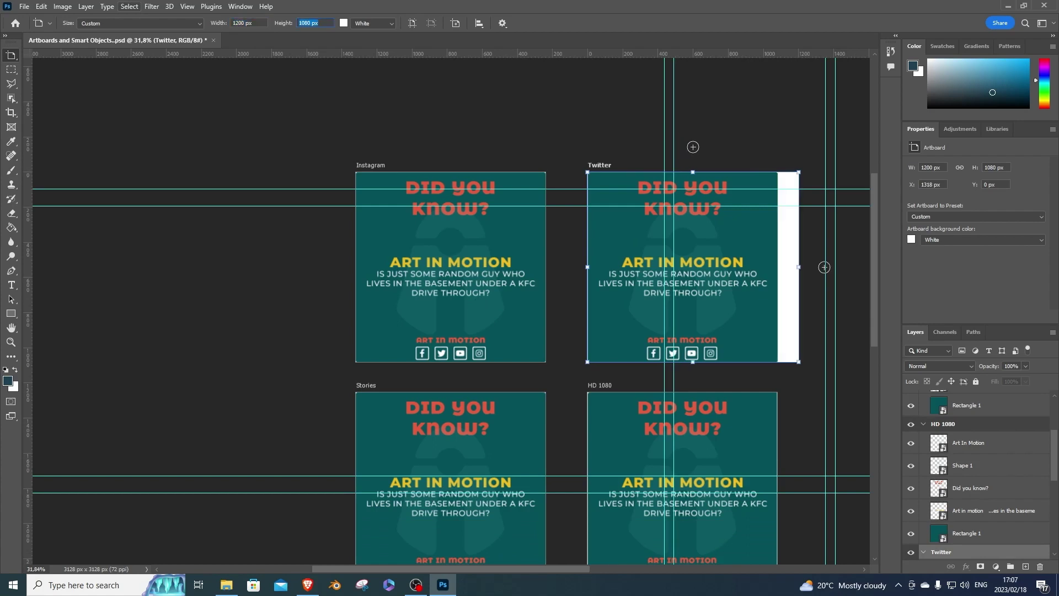
{"action": "type", "text": "600"}
{"action": "key", "text": "Return"}
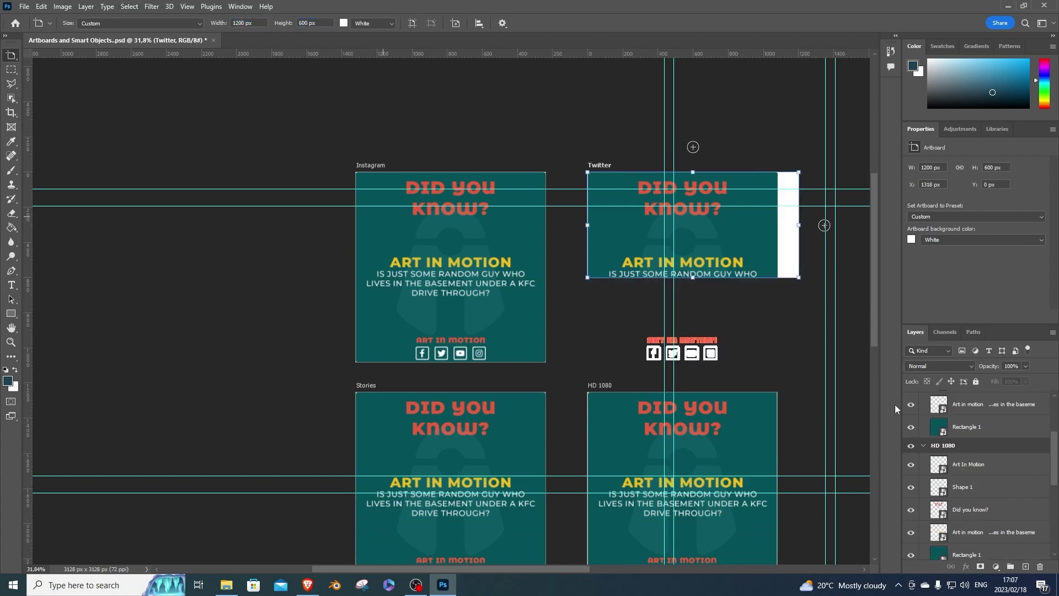
{"action": "scroll", "coordinate": [906, 414], "scroll_direction": "up", "scroll_amount": 4}
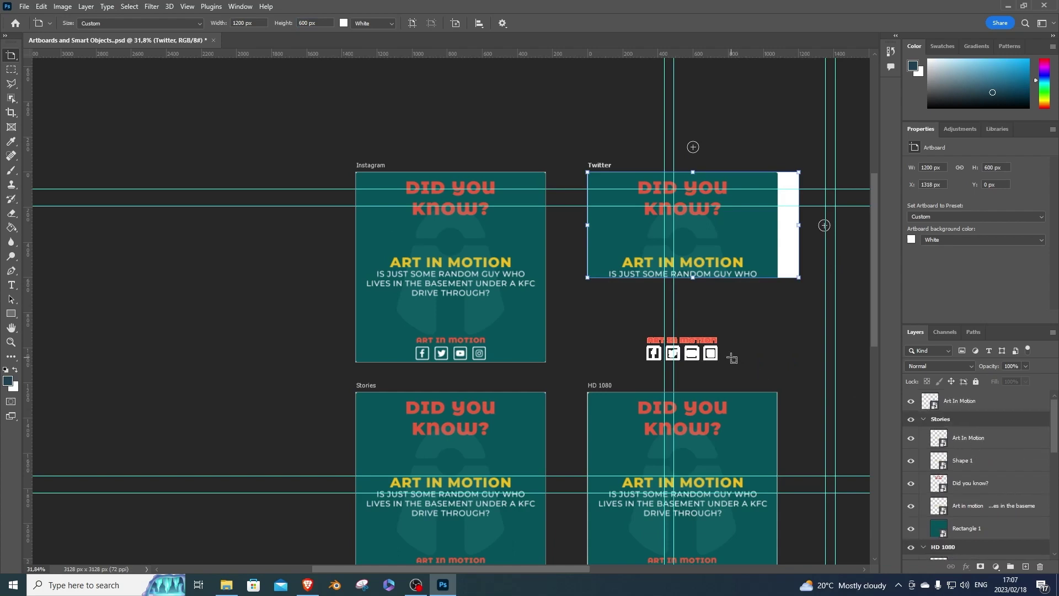
{"action": "scroll", "coordinate": [732, 357], "scroll_direction": "up", "scroll_amount": 1}
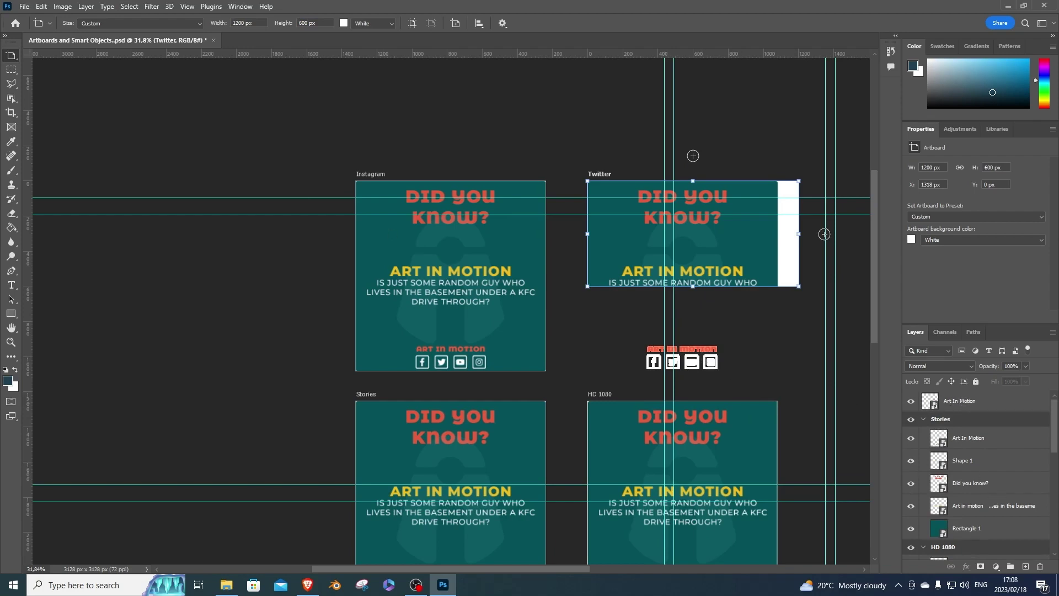
Step: Move the Art In Motion icons group up into the Twitter artboard
{"action": "left_click", "coordinate": [970, 405]}
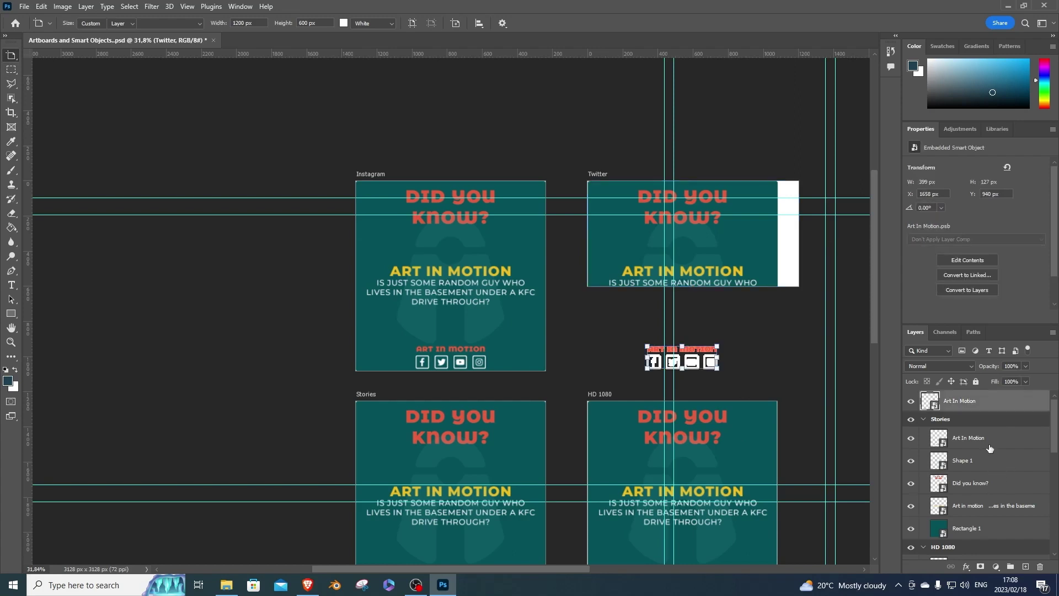
{"action": "key", "text": "v"}
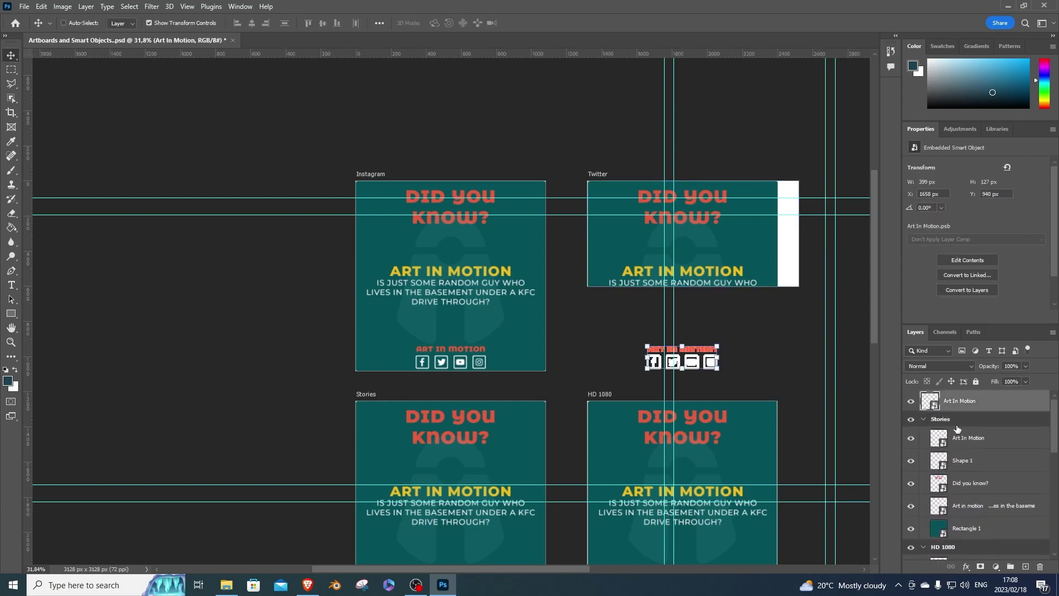
{"action": "left_click_drag", "start_coordinate": [682, 360], "coordinate": [686, 274]}
{"action": "scroll", "coordinate": [974, 522], "scroll_direction": "down", "scroll_amount": 3}
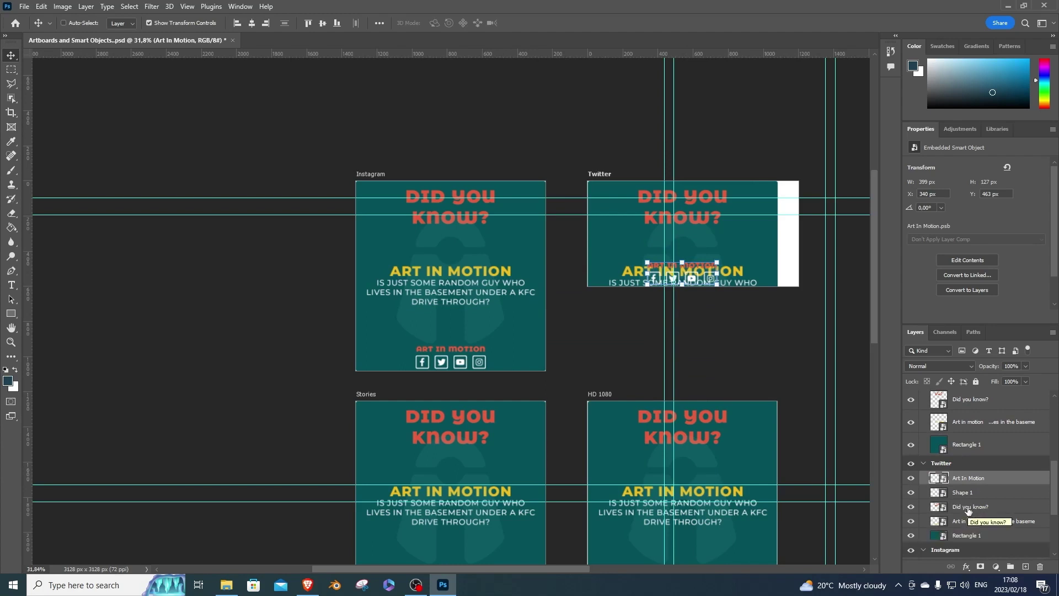
Step: Shrink the Did you know? headline, then move the body text up and shrink it to fit
{"action": "left_click", "coordinate": [968, 509]}
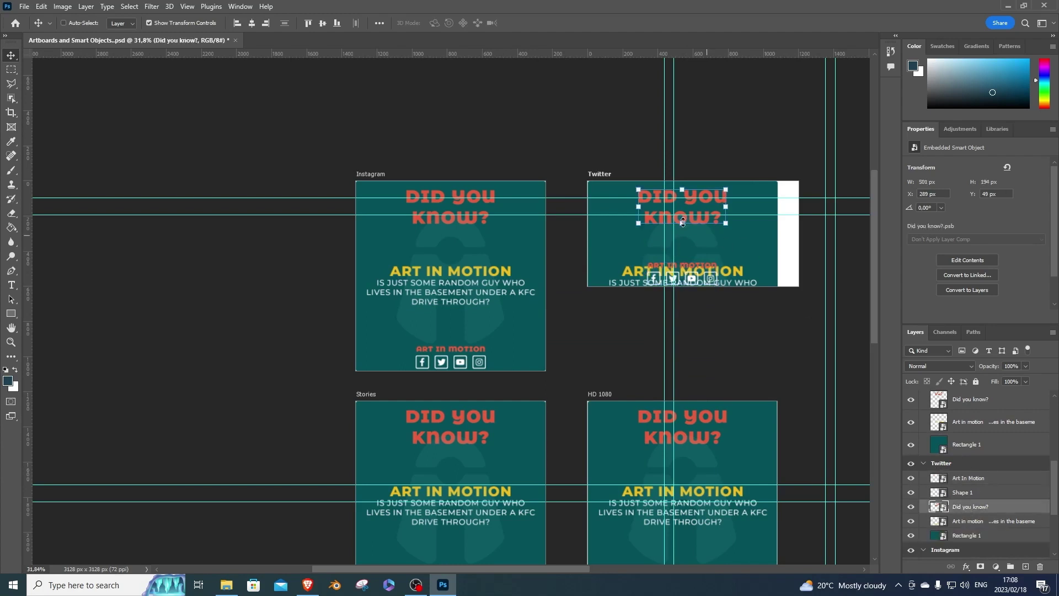
{"action": "left_click_drag", "start_coordinate": [680, 222], "coordinate": [682, 212]}
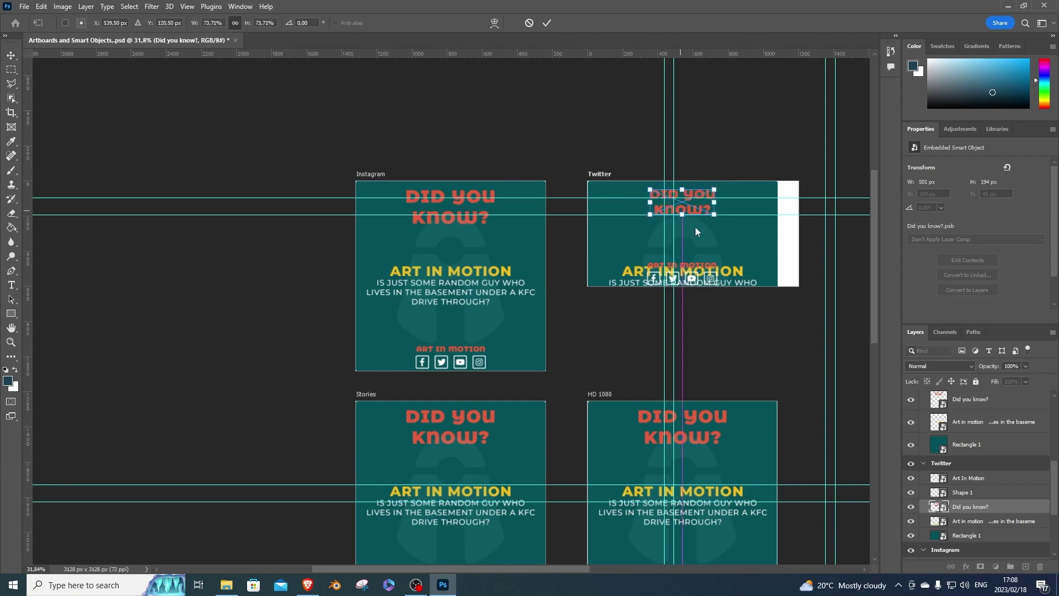
{"action": "left_click", "coordinate": [980, 521]}
{"action": "left_click_drag", "start_coordinate": [743, 279], "coordinate": [743, 236]}
{"action": "scroll", "coordinate": [694, 232], "scroll_direction": "up", "scroll_amount": 3}
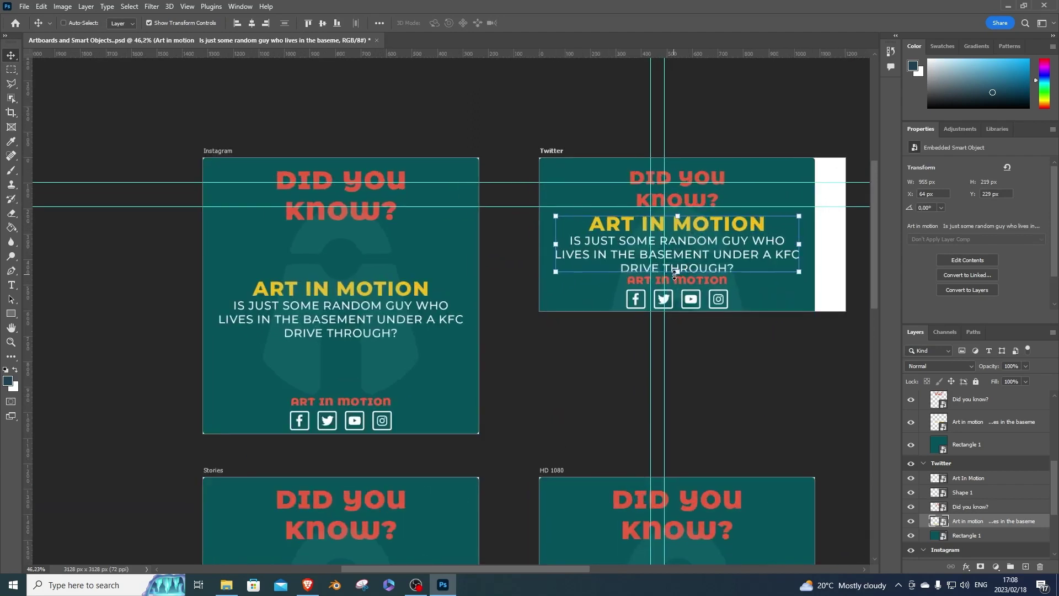
{"action": "left_click", "coordinate": [679, 270]}
{"action": "left_click_drag", "start_coordinate": [682, 269], "coordinate": [721, 244]}
Step: Stretch the background rectangle to the artboard's right edge and squash it to 600 px height
{"action": "left_click", "coordinate": [986, 536]}
{"action": "left_click_drag", "start_coordinate": [815, 295], "coordinate": [845, 296]}
{"action": "left_click_drag", "start_coordinate": [701, 437], "coordinate": [697, 313]}
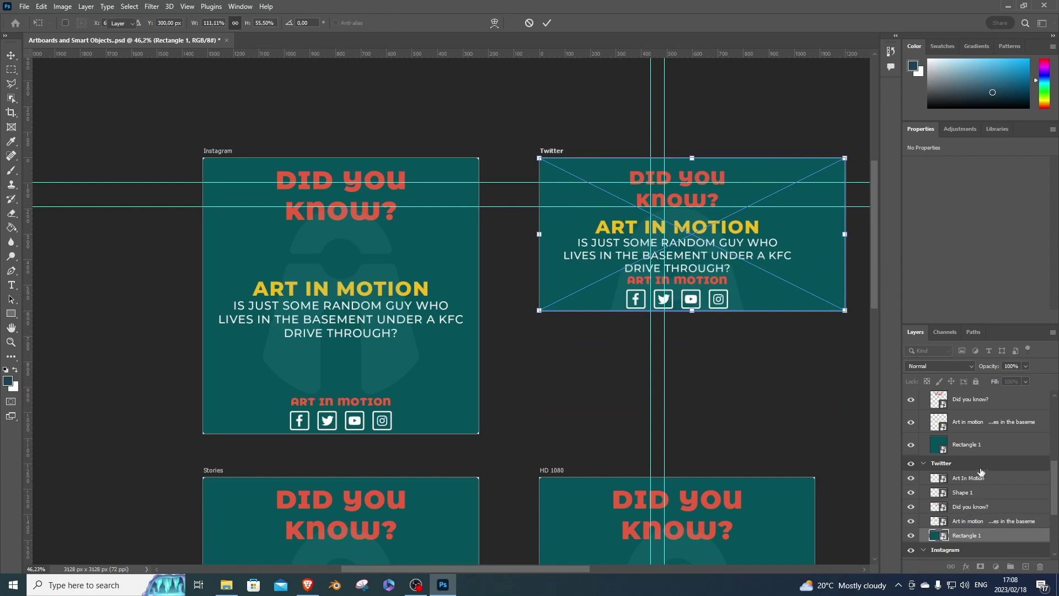
Step: Move the Shape 1 logo onto the banner and scale it down to 497 × 594 px
{"action": "left_click", "coordinate": [963, 492]}
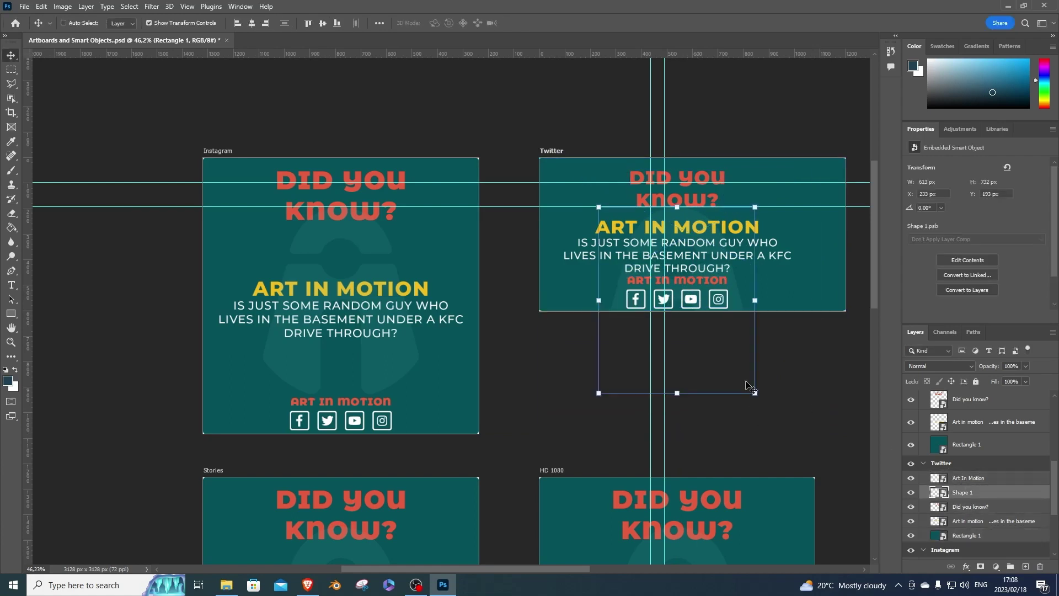
{"action": "left_click_drag", "start_coordinate": [675, 393], "coordinate": [680, 312]}
{"action": "key", "text": "ctrl+z"}
{"action": "left_click_drag", "start_coordinate": [686, 243], "coordinate": [689, 189]}
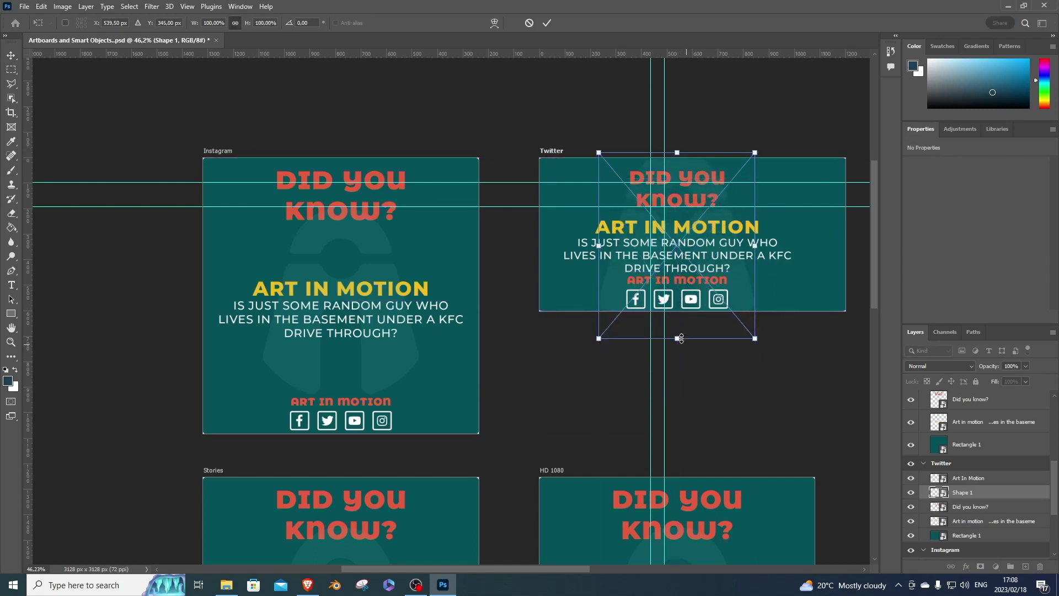
{"action": "left_click_drag", "start_coordinate": [677, 339], "coordinate": [680, 308]}
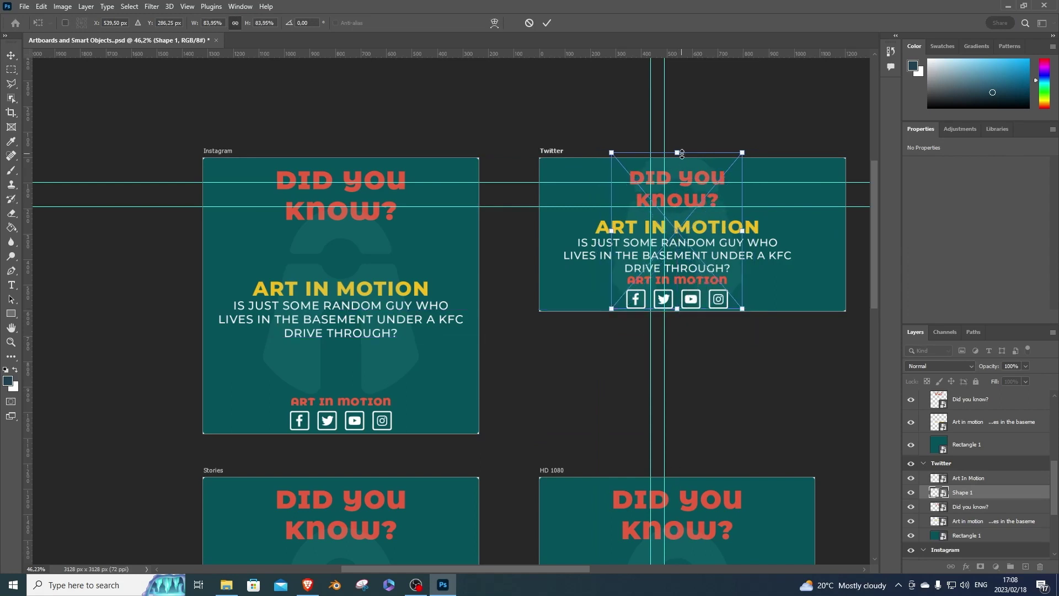
{"action": "left_click_drag", "start_coordinate": [681, 153], "coordinate": [681, 158]}
{"action": "scroll", "coordinate": [727, 431], "scroll_direction": "down", "scroll_amount": 2}
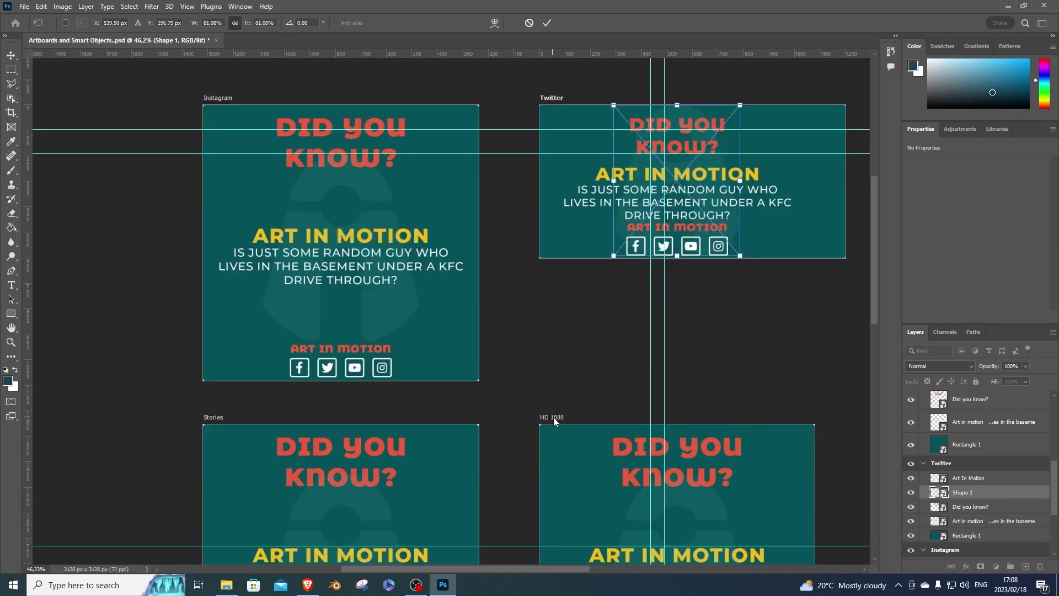
{"action": "key", "text": "Return"}
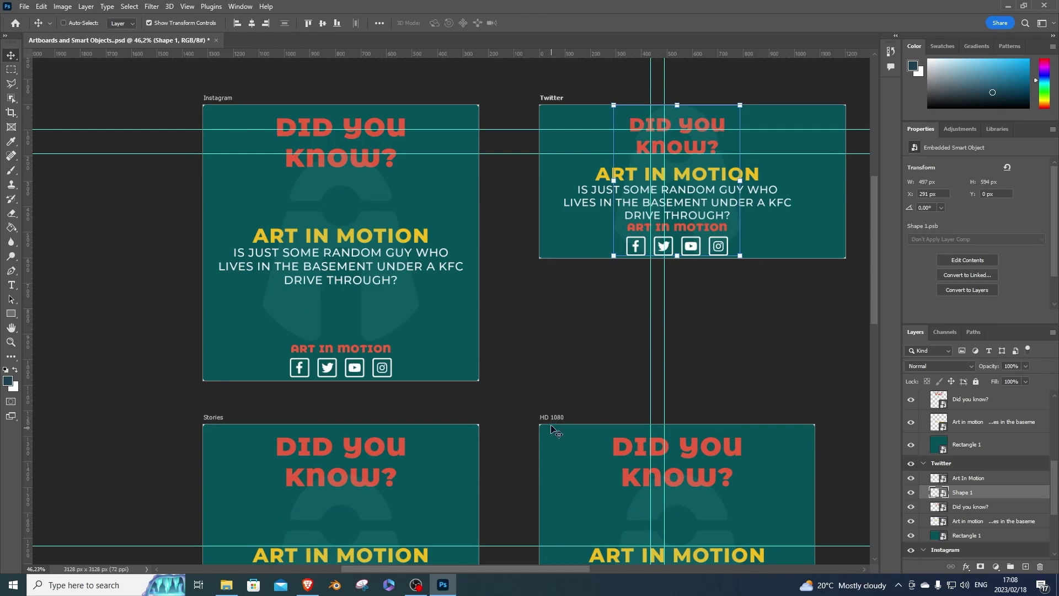
Step: Change the HD 1080 artboard's width to 1920 px, keeping its height at 1080 px
{"action": "left_click", "coordinate": [551, 423]}
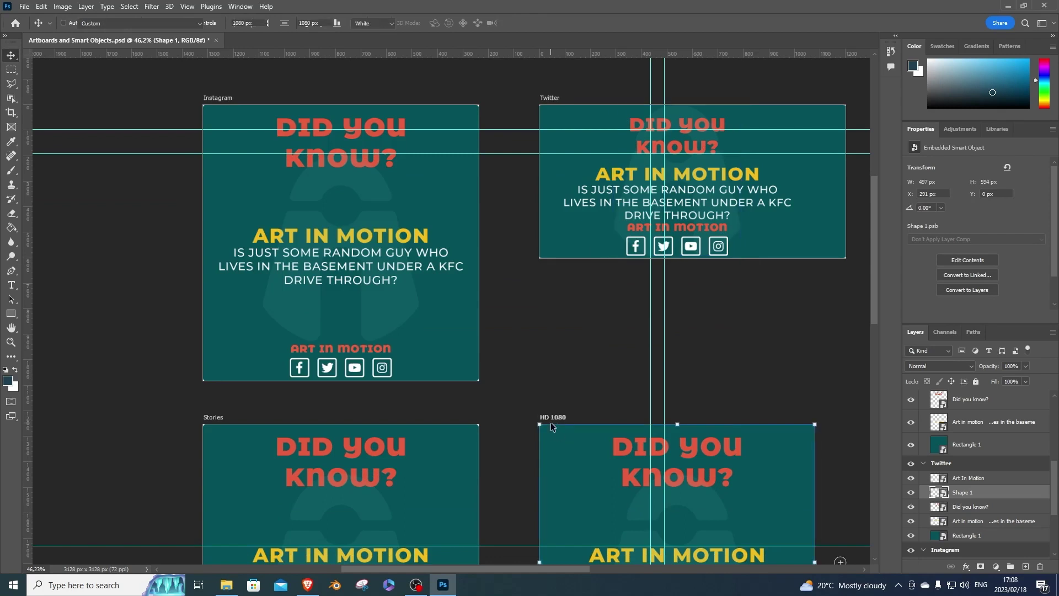
{"action": "left_click", "coordinate": [328, 24]}
{"action": "type", "text": "1"}
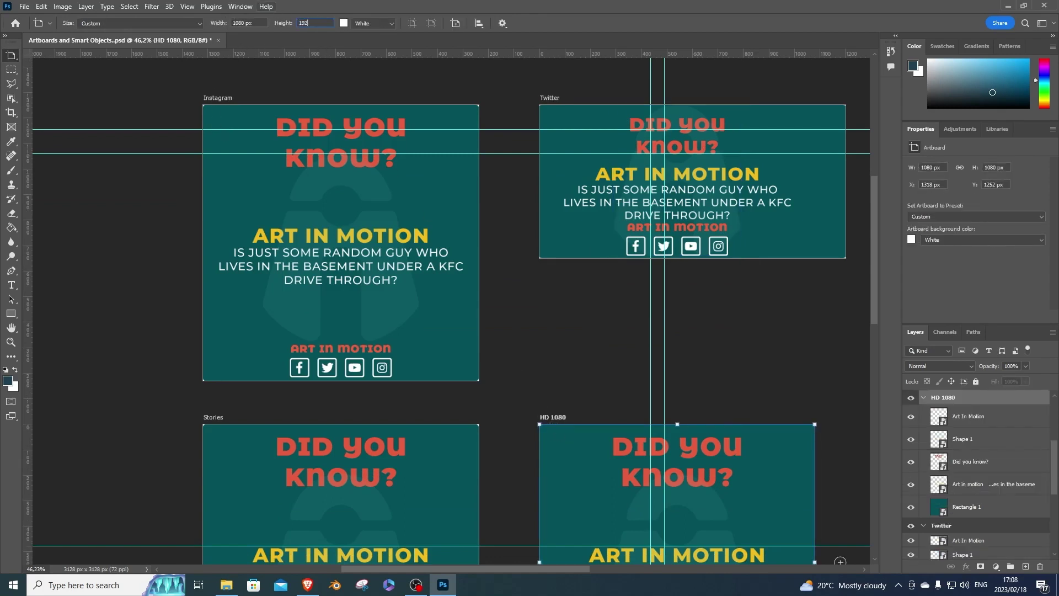
{"action": "type", "text": "920"}
{"action": "key", "text": "Return"}
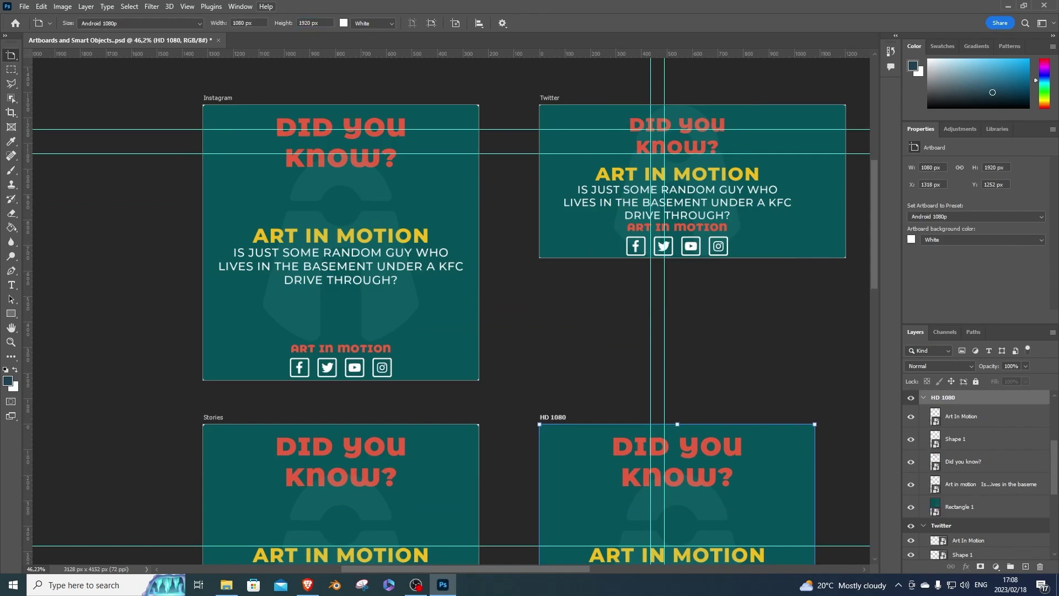
{"action": "key", "text": "ctrl+z"}
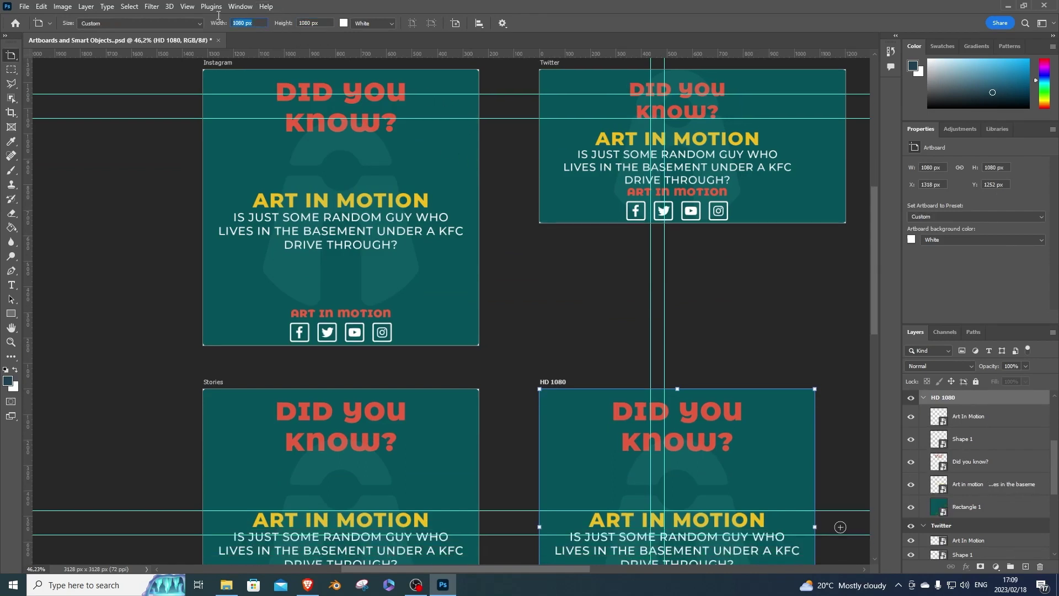
{"action": "type", "text": "1920"}
{"action": "key", "text": "v"}
{"action": "scroll", "coordinate": [590, 378], "scroll_direction": "down", "scroll_amount": 5}
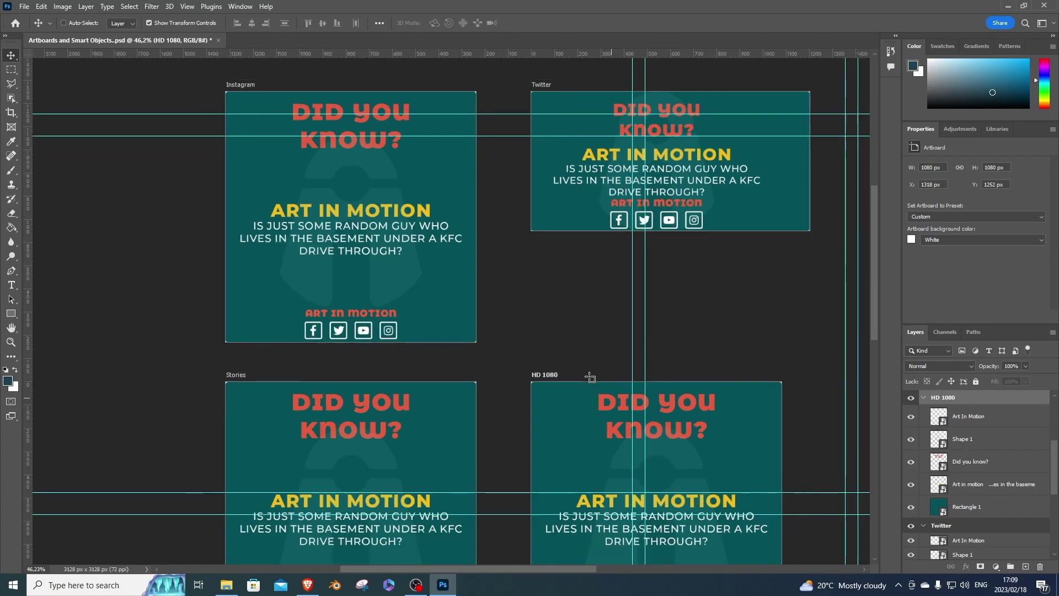
{"action": "key", "text": "ctrl+shift+z"}
{"action": "scroll", "coordinate": [712, 391], "scroll_direction": "up", "scroll_amount": 2}
{"action": "scroll", "coordinate": [709, 391], "scroll_direction": "up", "scroll_amount": 2}
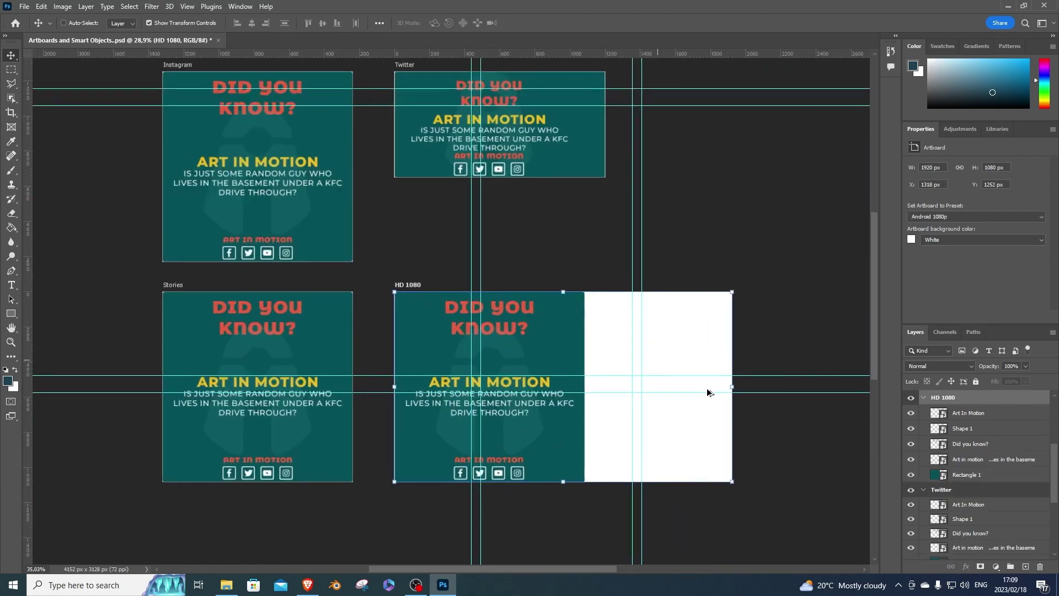
Step: Stretch the teal background rectangle across the new white strip to the full 1920 px width
{"action": "left_click", "coordinate": [615, 419], "text": "ctrl"}
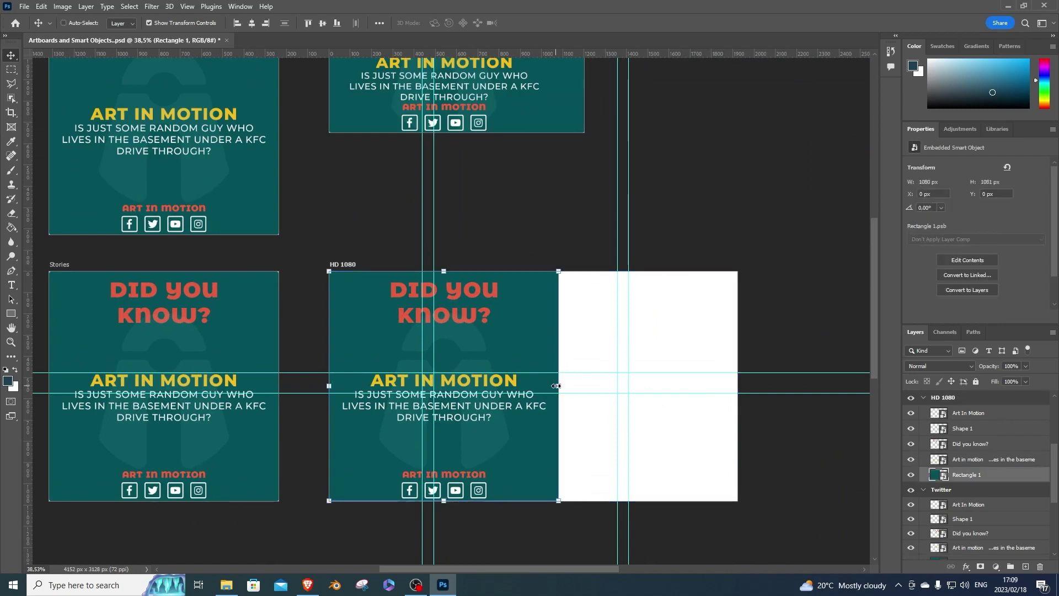
{"action": "key", "text": "ctrl+t"}
{"action": "left_click_drag", "start_coordinate": [559, 386], "coordinate": [740, 398]}
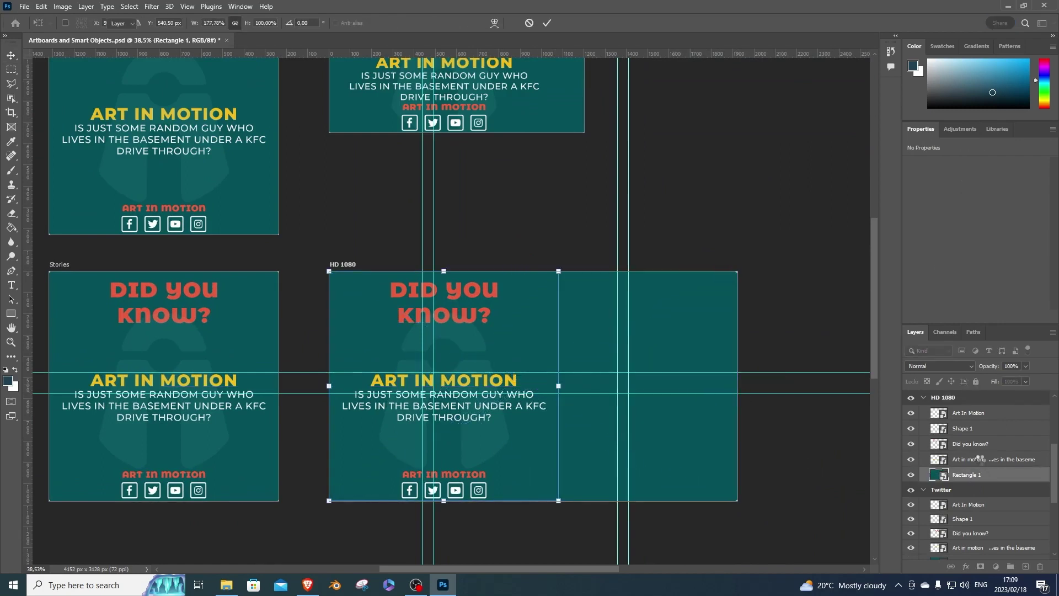
Step: Centre the body text and the Did you know? headline horizontally on the artboard
{"action": "left_click", "coordinate": [981, 464]}
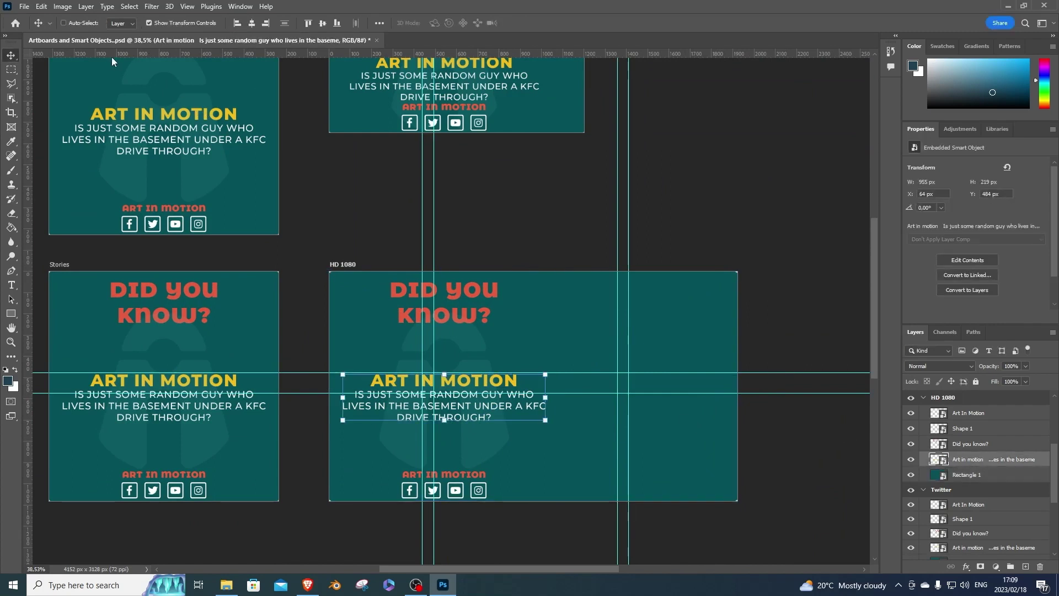
{"action": "left_click", "coordinate": [261, 23]}
{"action": "left_click", "coordinate": [253, 23]}
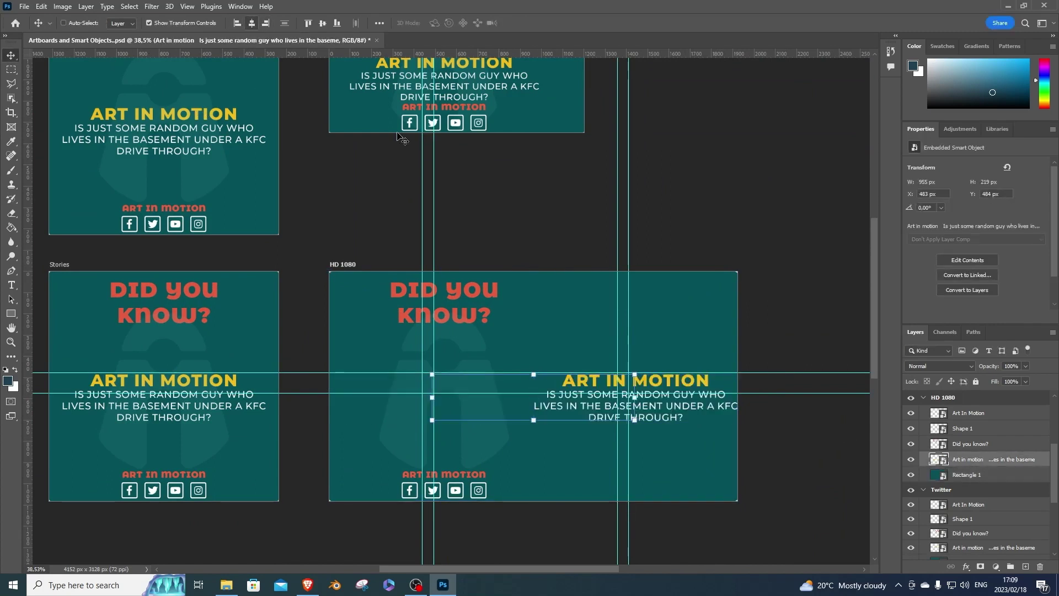
{"action": "key", "text": "alt+bracketright"}
{"action": "left_click", "coordinate": [252, 22]}
Step: Horizontally centre the Art In Motion logo group and the Shape 1 logo shape
{"action": "left_click", "coordinate": [970, 476]}
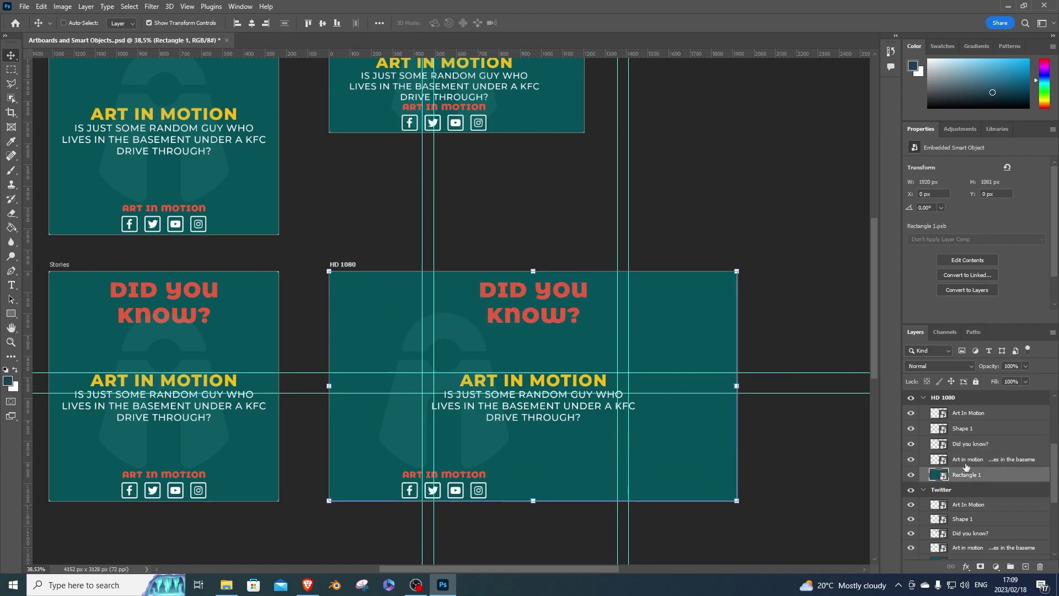
{"action": "left_click", "coordinate": [965, 418]}
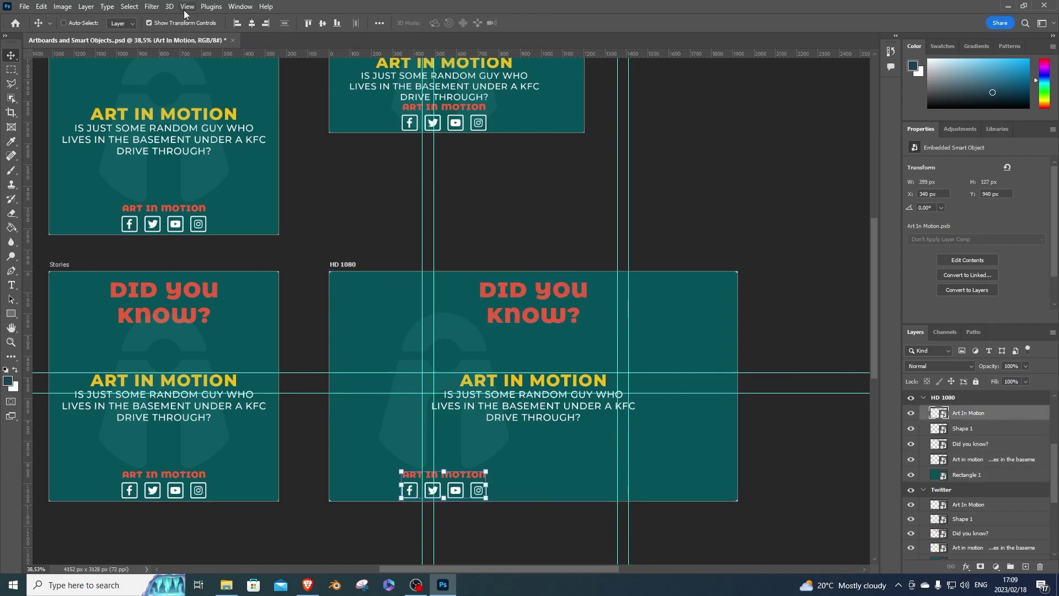
{"action": "left_click", "coordinate": [251, 23]}
{"action": "left_click", "coordinate": [984, 459]}
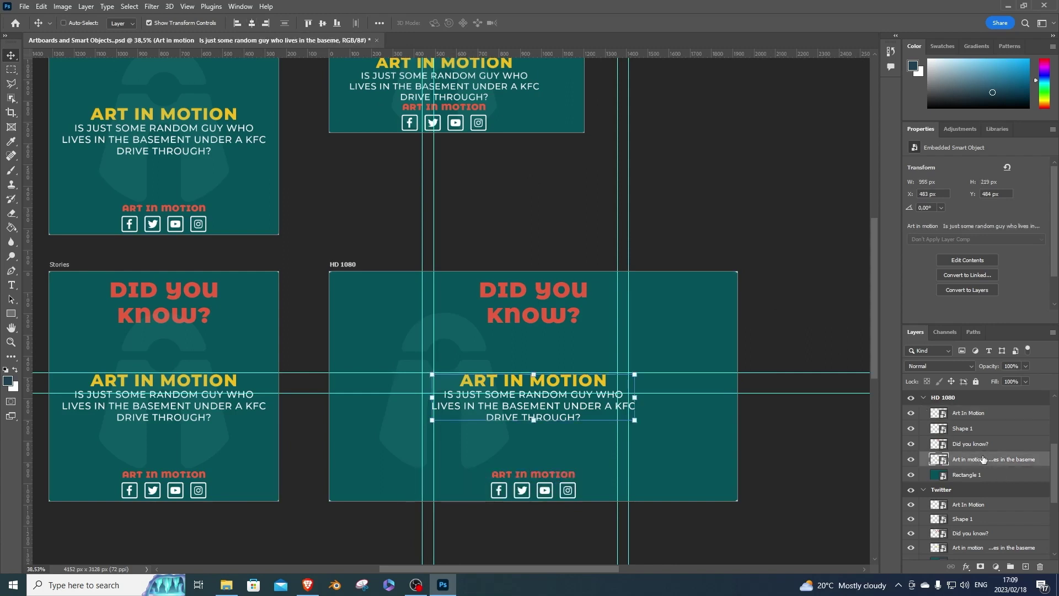
{"action": "left_click", "coordinate": [969, 430]}
{"action": "left_click", "coordinate": [251, 23]}
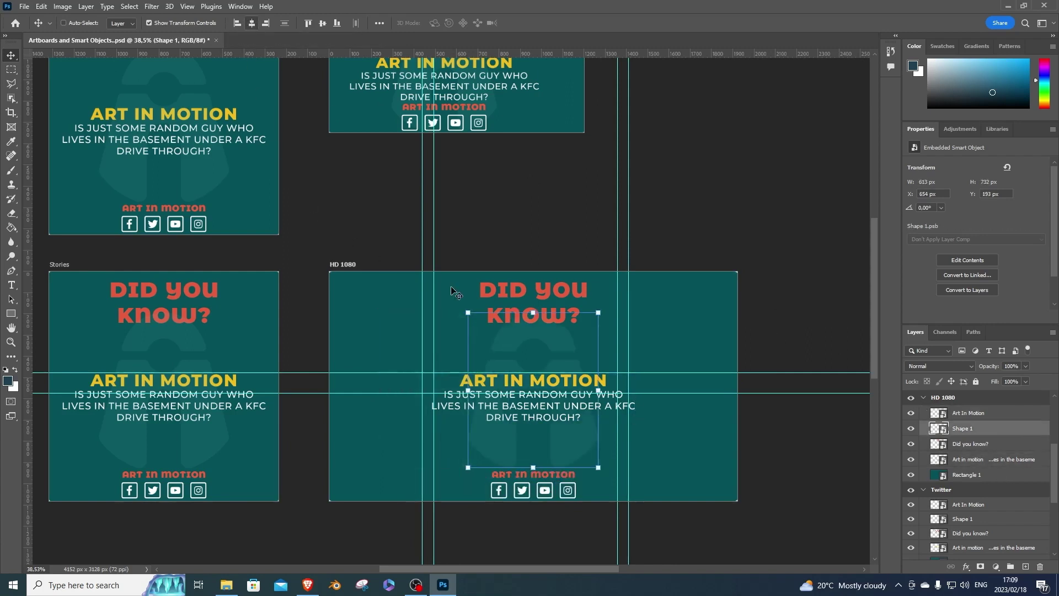
{"action": "left_click", "coordinate": [124, 417]}
{"action": "left_click", "coordinate": [61, 265]}
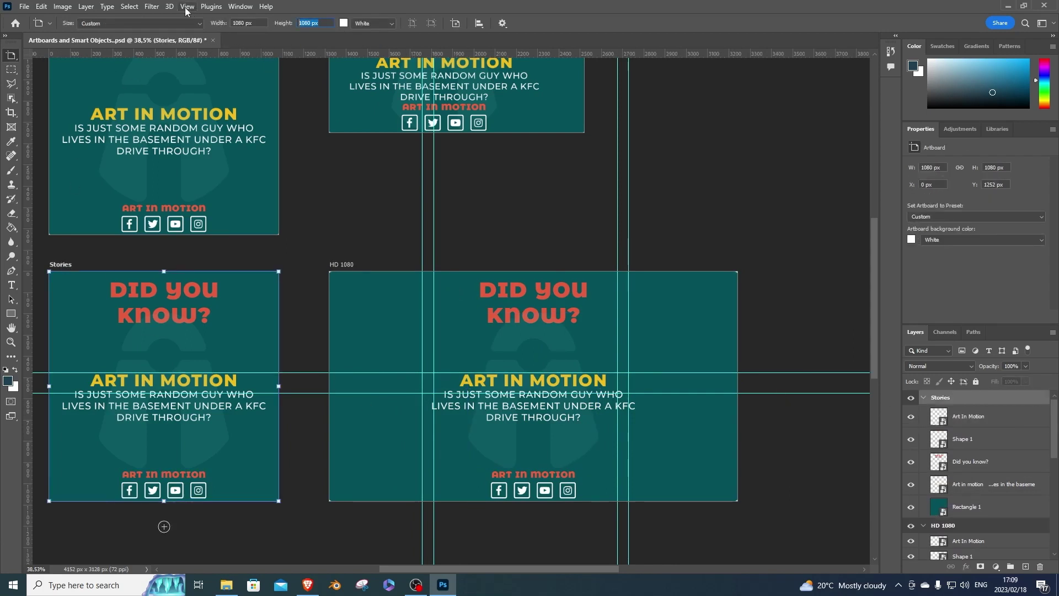
Step: Set the Stories artboard's height to 1920 px, keeping its width at 1080 px
{"action": "double_click", "coordinate": [244, 23]}
{"action": "type", "text": "18"}
{"action": "type", "text": "20"}
{"action": "key", "text": "Return"}
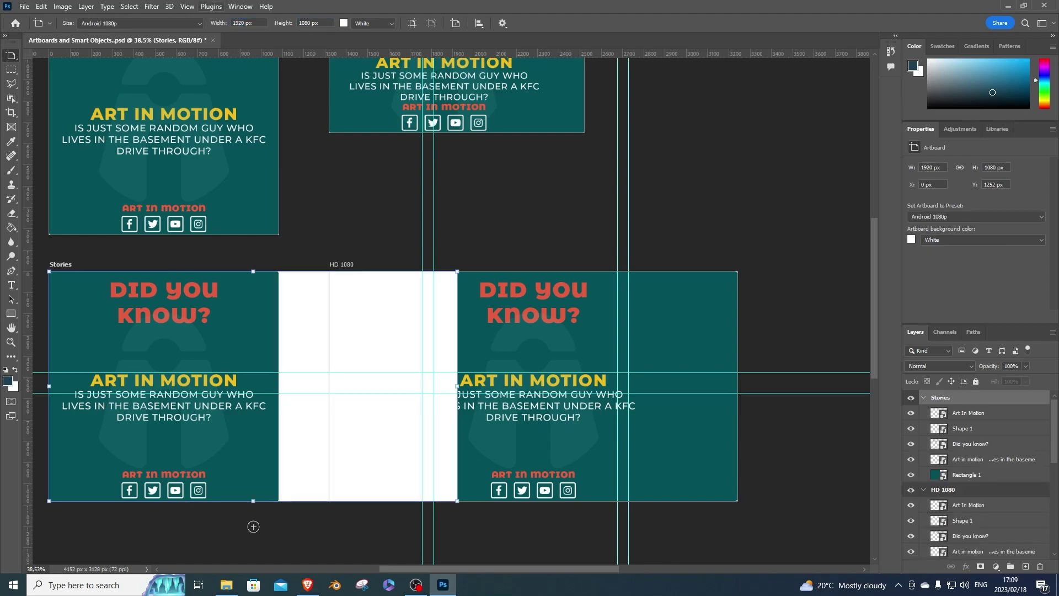
{"action": "key", "text": "ctrl+z"}
{"action": "double_click", "coordinate": [321, 24]}
{"action": "type", "text": "1"}
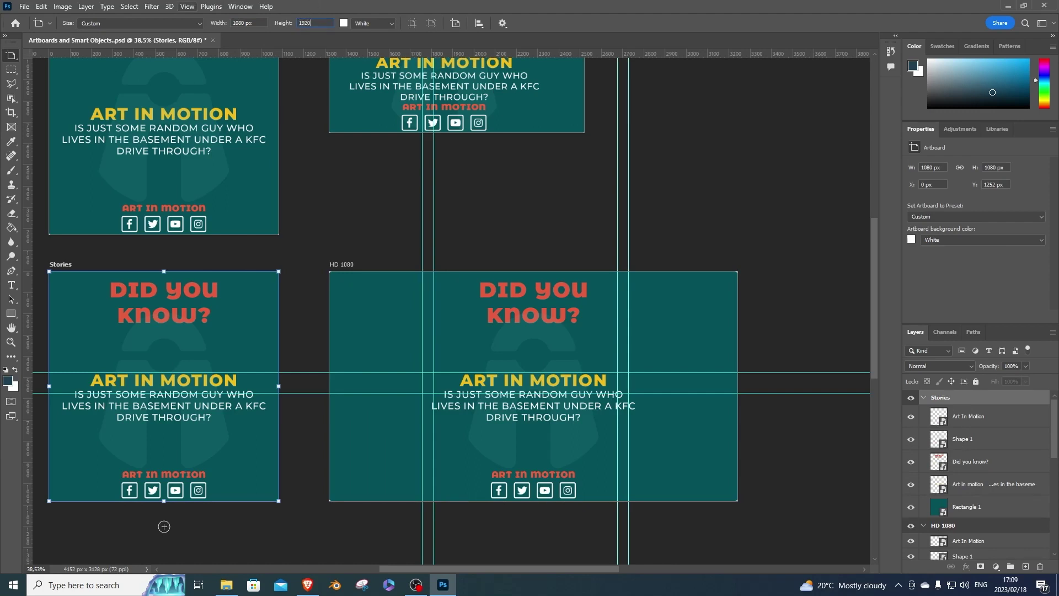
{"action": "type", "text": "920"}
{"action": "key", "text": "Return"}
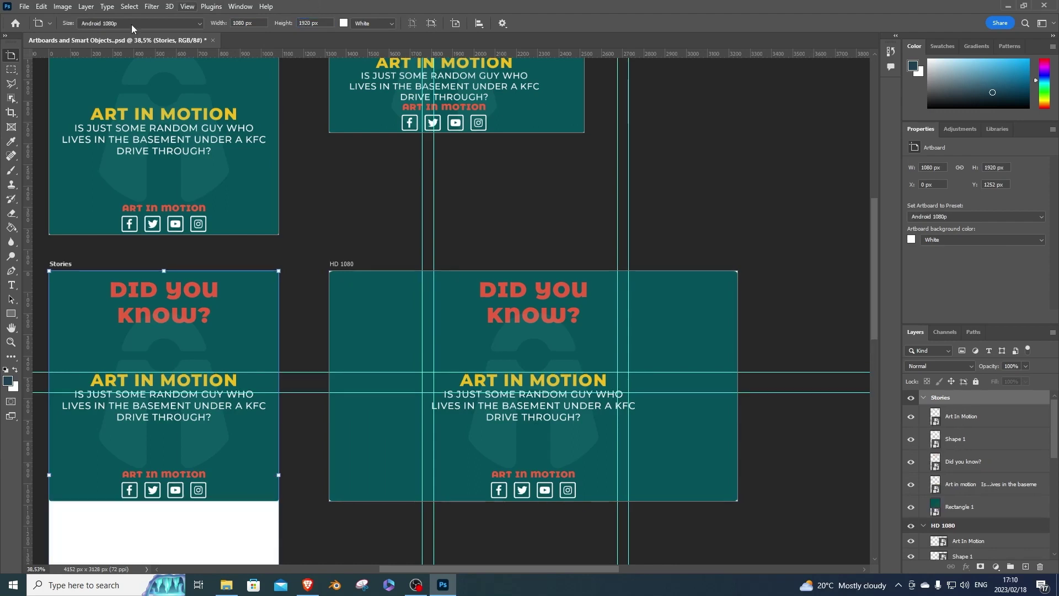
Step: Stretch the background rectangle to fill the Stories artboard's full height
{"action": "scroll", "coordinate": [237, 268], "scroll_direction": "down", "scroll_amount": 5}
{"action": "scroll", "coordinate": [231, 259], "scroll_direction": "up", "scroll_amount": 5}
{"action": "scroll", "coordinate": [234, 276], "scroll_direction": "down", "scroll_amount": 8}
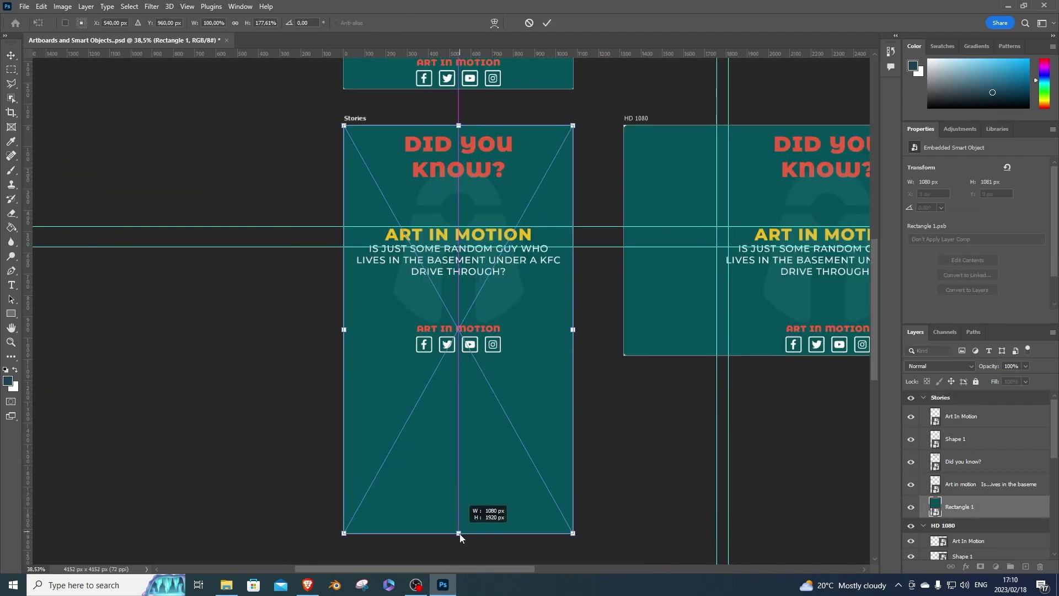
{"action": "left_click_drag", "start_coordinate": [458, 534], "coordinate": [458, 533]}
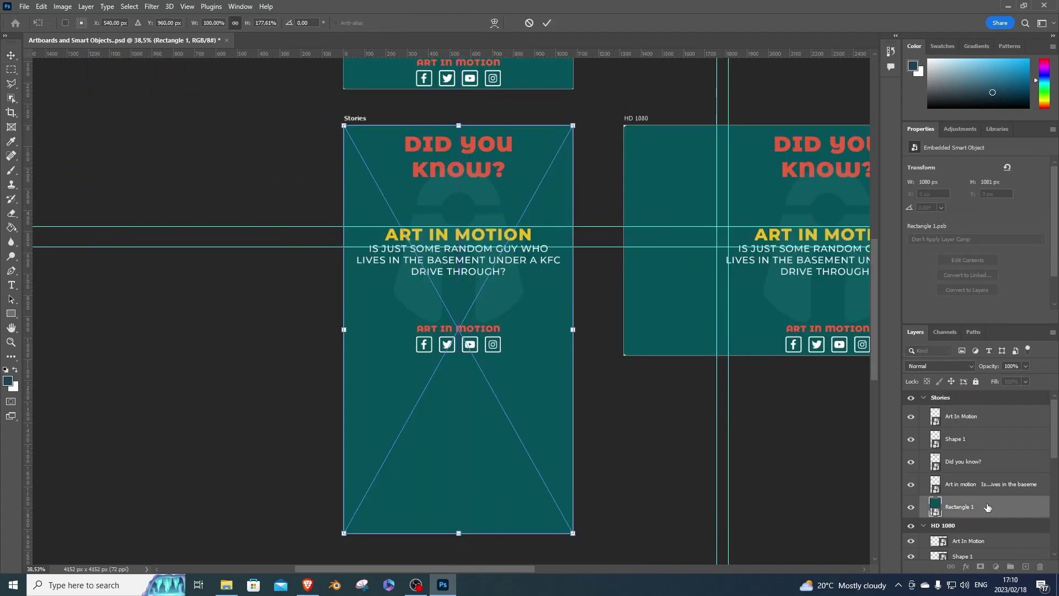
{"action": "left_click", "coordinate": [960, 463]}
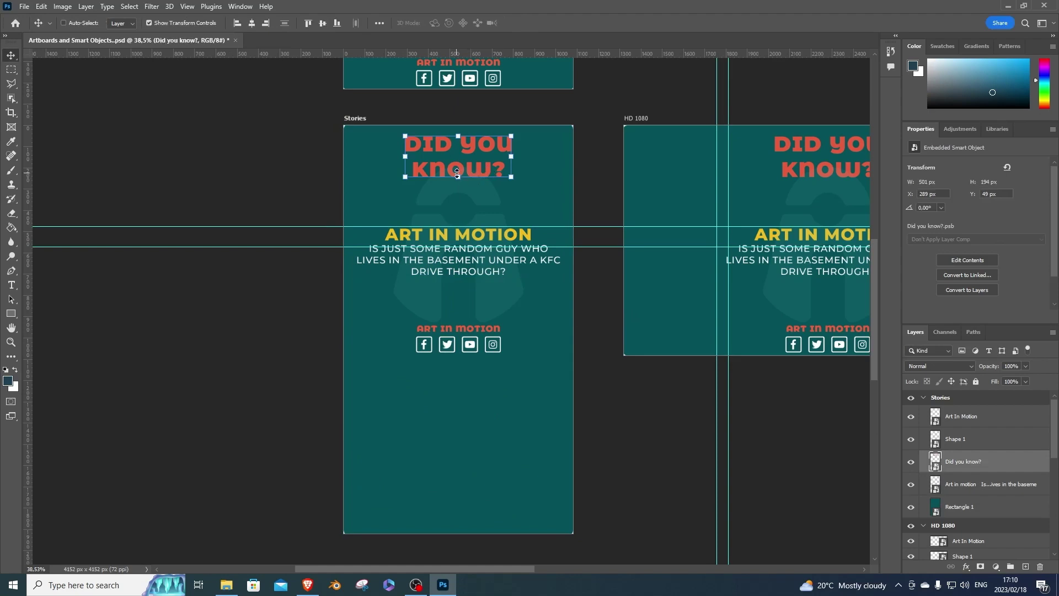
Step: Enlarge the Did you know? heading and move the Art In Motion footer to the bottom
{"action": "key", "text": "ctrl+t"}
{"action": "left_click_drag", "start_coordinate": [458, 176], "coordinate": [458, 190]}
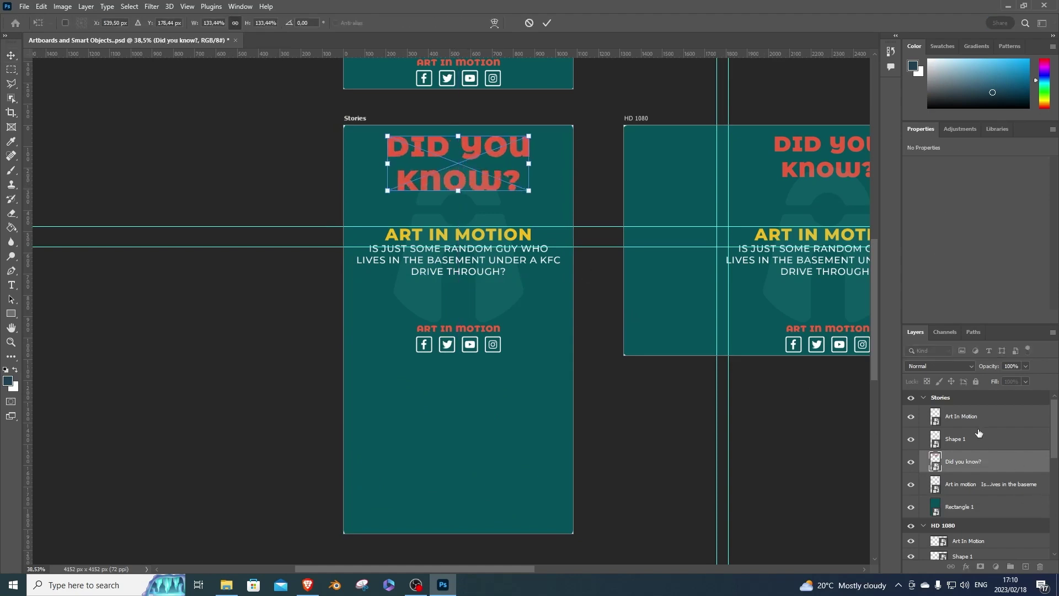
{"action": "left_click", "coordinate": [962, 417]}
{"action": "left_click_drag", "start_coordinate": [477, 354], "coordinate": [479, 495]}
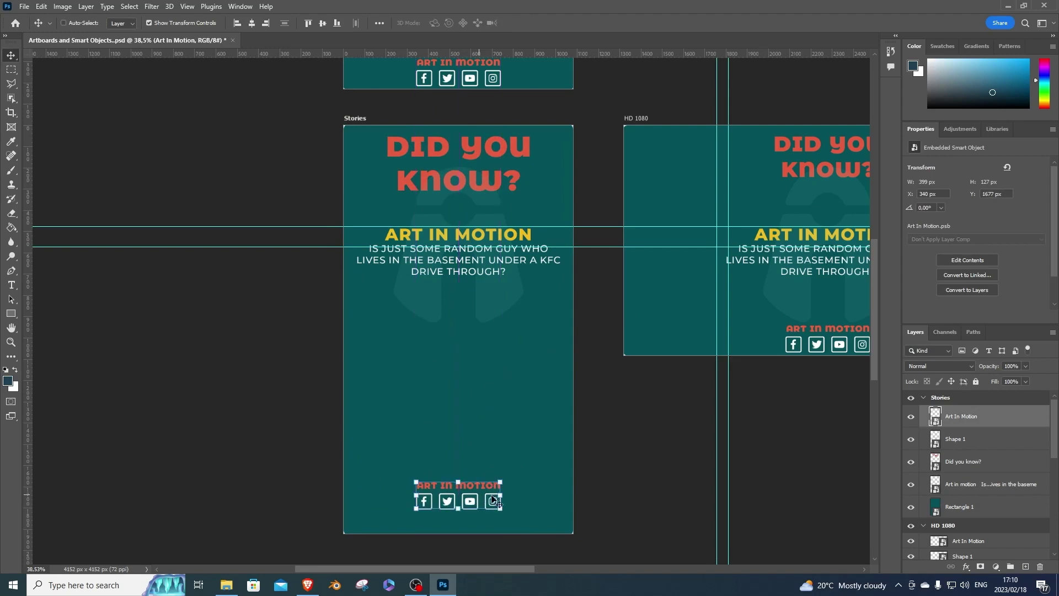
Step: Enlarge the Shape 1 logo, move it lower, and nudge the Art in motion text down
{"action": "left_click", "coordinate": [960, 467]}
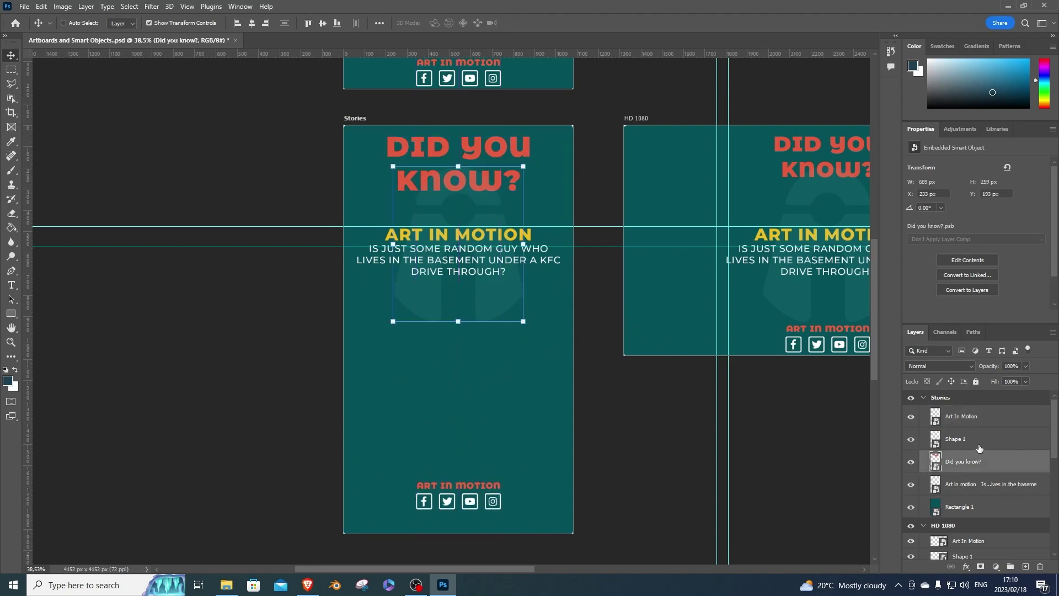
{"action": "left_click", "coordinate": [980, 448]}
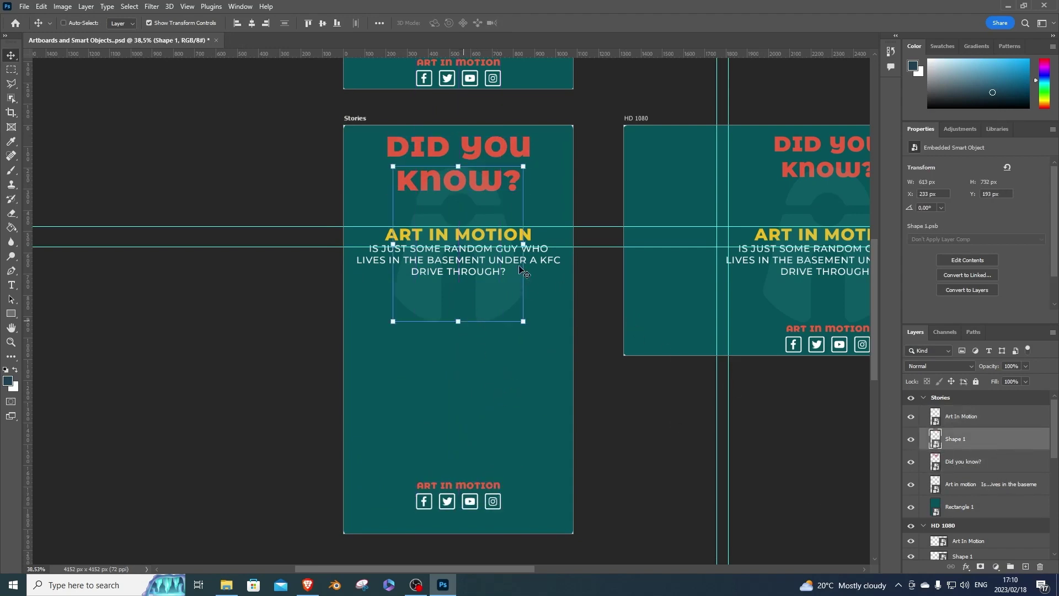
{"action": "left_click_drag", "start_coordinate": [525, 241], "coordinate": [574, 243]}
{"action": "mouse_move", "coordinate": [362, 242]}
{"action": "left_mouse_down"}
{"action": "mouse_move", "coordinate": [336, 243]}
{"action": "mouse_move", "coordinate": [347, 248]}
{"action": "left_mouse_up"}
{"action": "left_click_drag", "start_coordinate": [456, 202], "coordinate": [462, 284]}
{"action": "left_click", "coordinate": [975, 485]}
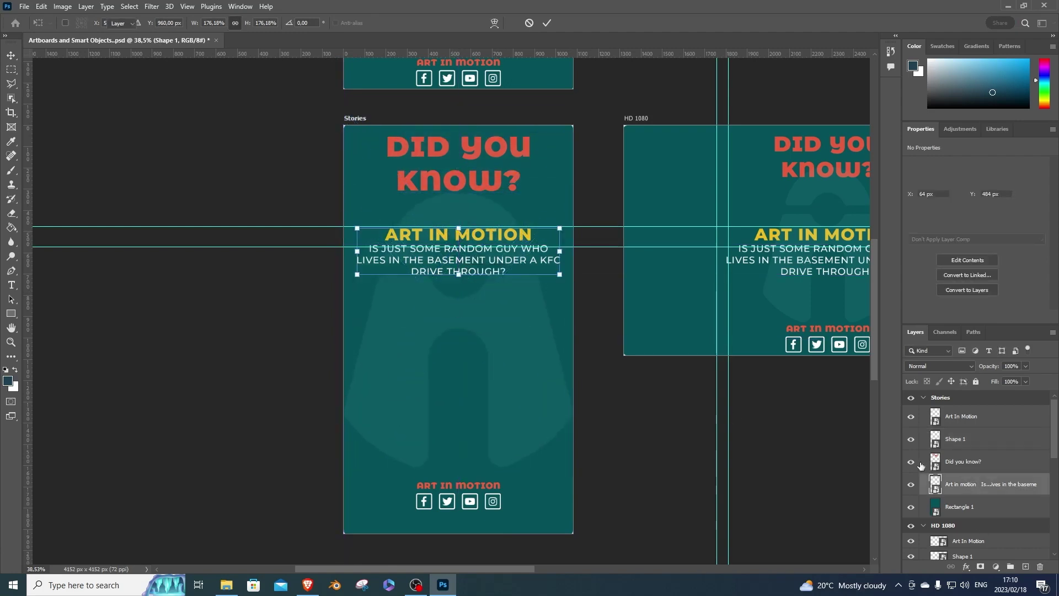
{"action": "left_click_drag", "start_coordinate": [473, 268], "coordinate": [474, 322]}
{"action": "scroll", "coordinate": [505, 355], "scroll_direction": "down", "scroll_amount": 1}
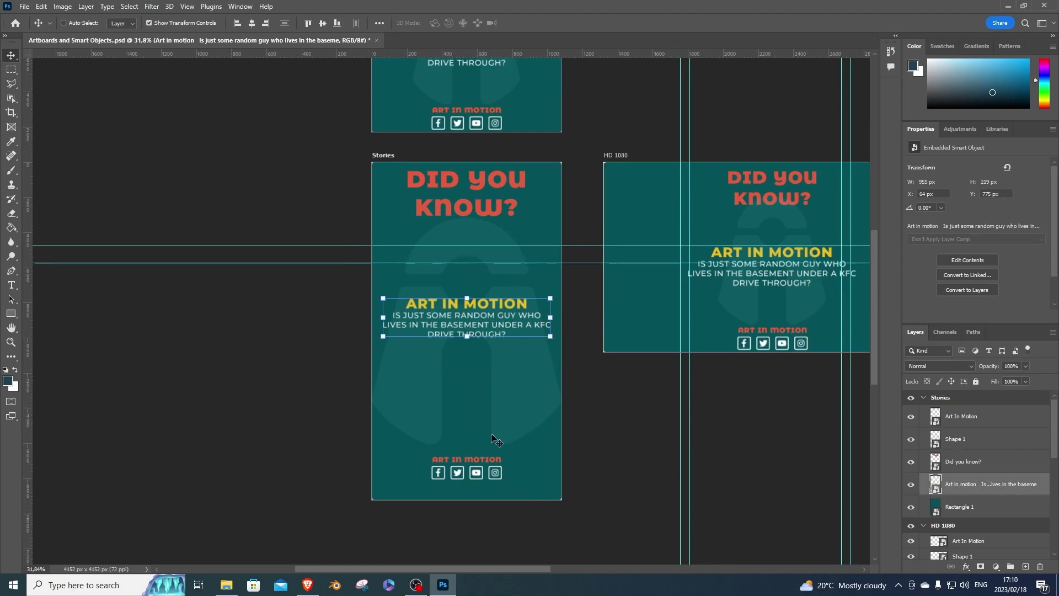
Step: Save the document and zoom out to review all four resized artboards
{"action": "key", "text": "ctrl+s"}
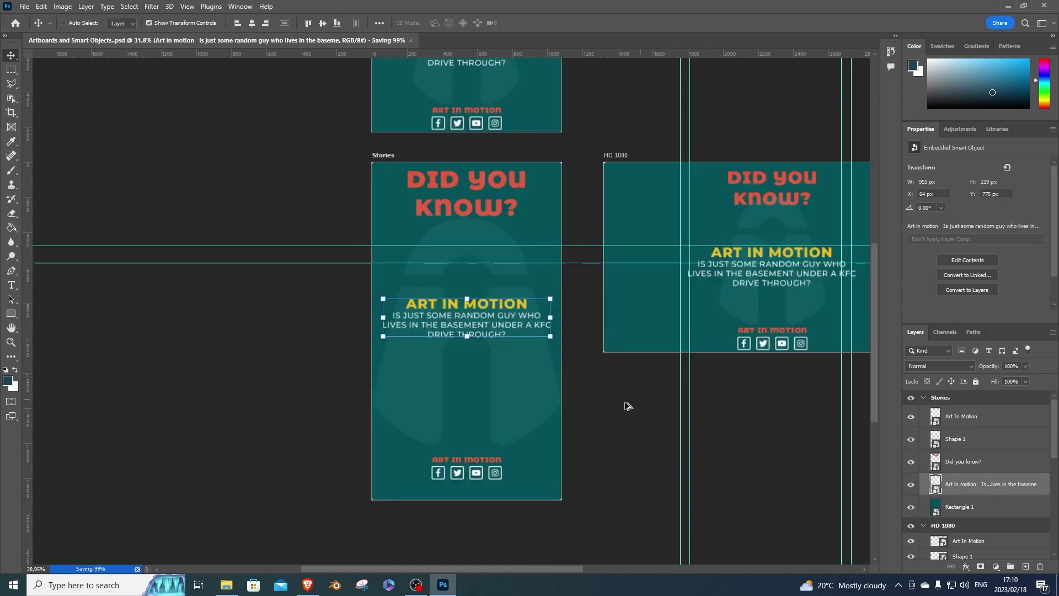
{"action": "scroll", "coordinate": [650, 402], "scroll_direction": "down", "scroll_amount": 3}
{"action": "left_click_drag", "start_coordinate": [673, 377], "coordinate": [451, 463]}
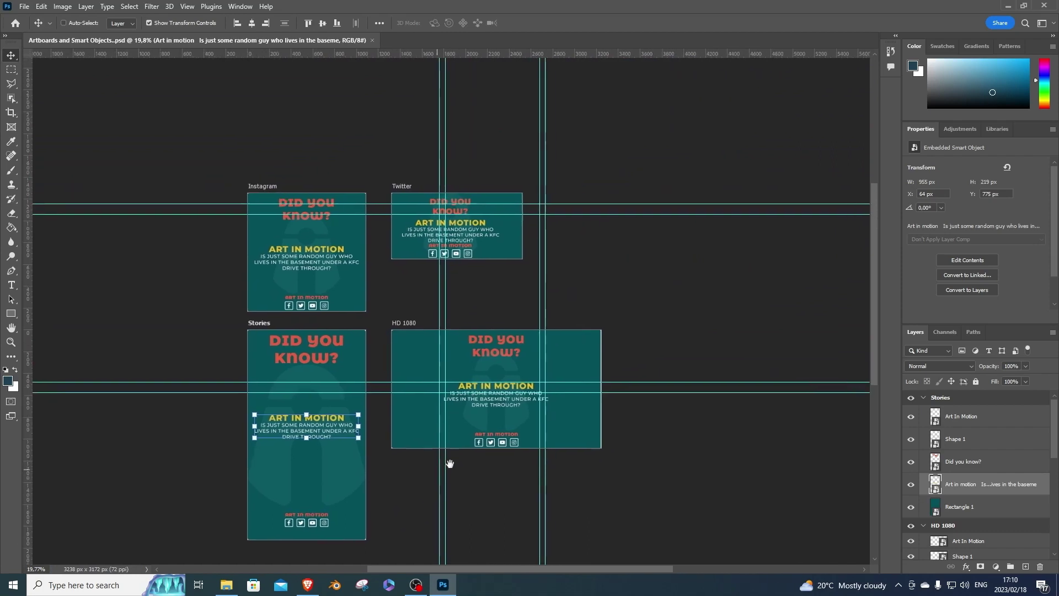
{"action": "left_click", "coordinate": [402, 324]}
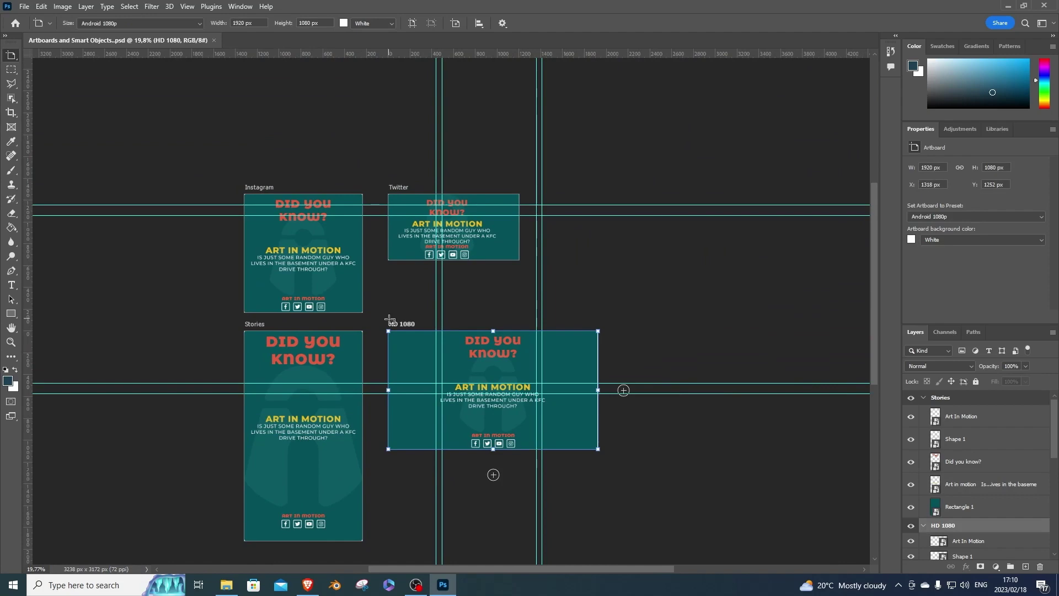
{"action": "scroll", "coordinate": [292, 452], "scroll_direction": "up", "scroll_amount": 3}
{"action": "left_click_drag", "start_coordinate": [296, 350], "coordinate": [344, 384]}
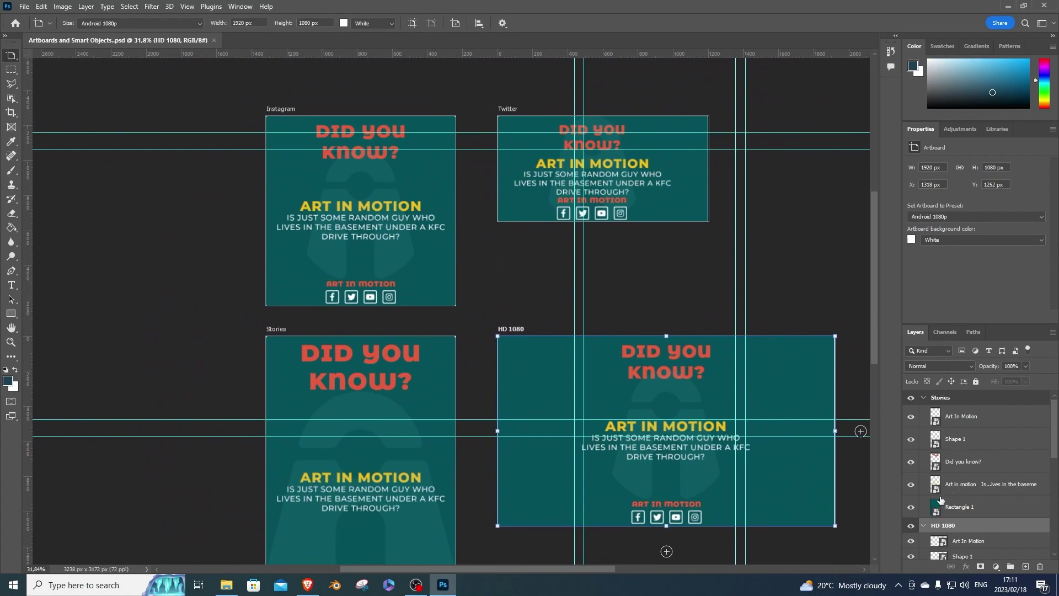
Step: Select the Art in motion smart object layer
{"action": "key", "text": "v"}
{"action": "left_click", "coordinate": [958, 469]}
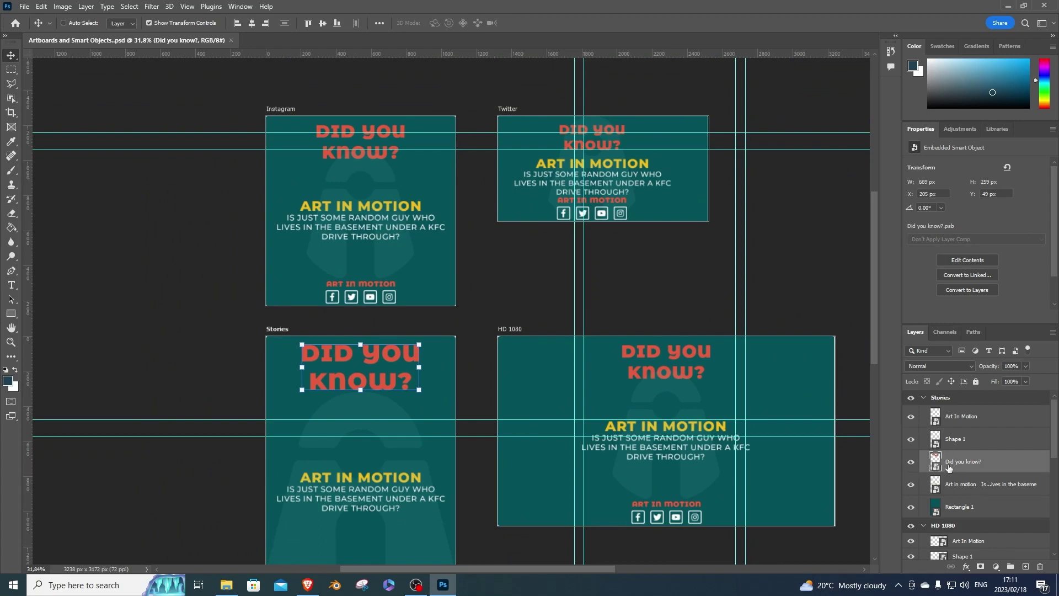
{"action": "left_click", "coordinate": [940, 490]}
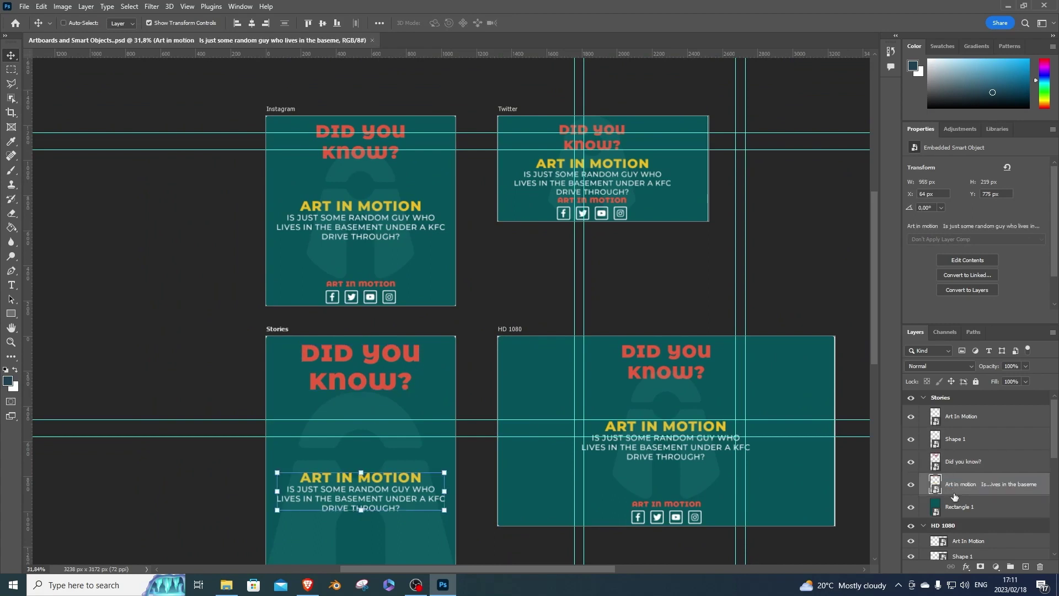
Step: Open the Art in motion smart object and replace its text with 'YOU KNOW NOTHING'
{"action": "double_click", "coordinate": [953, 487]}
{"action": "double_click", "coordinate": [936, 487]}
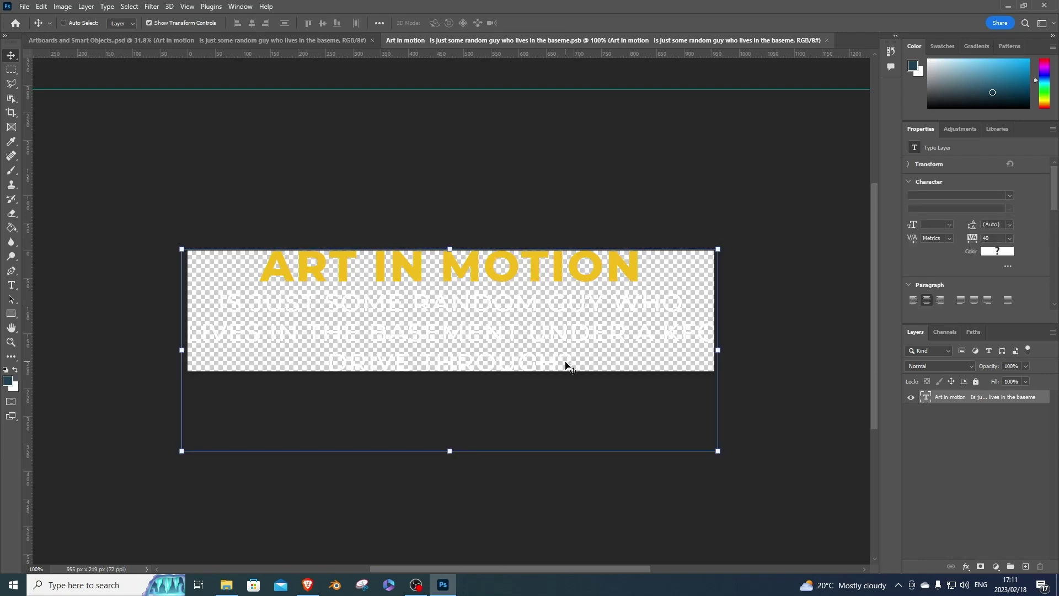
{"action": "key", "text": "Right"}
{"action": "key", "text": "Right"}
{"action": "key", "text": "Right"}
{"action": "key", "text": "Right"}
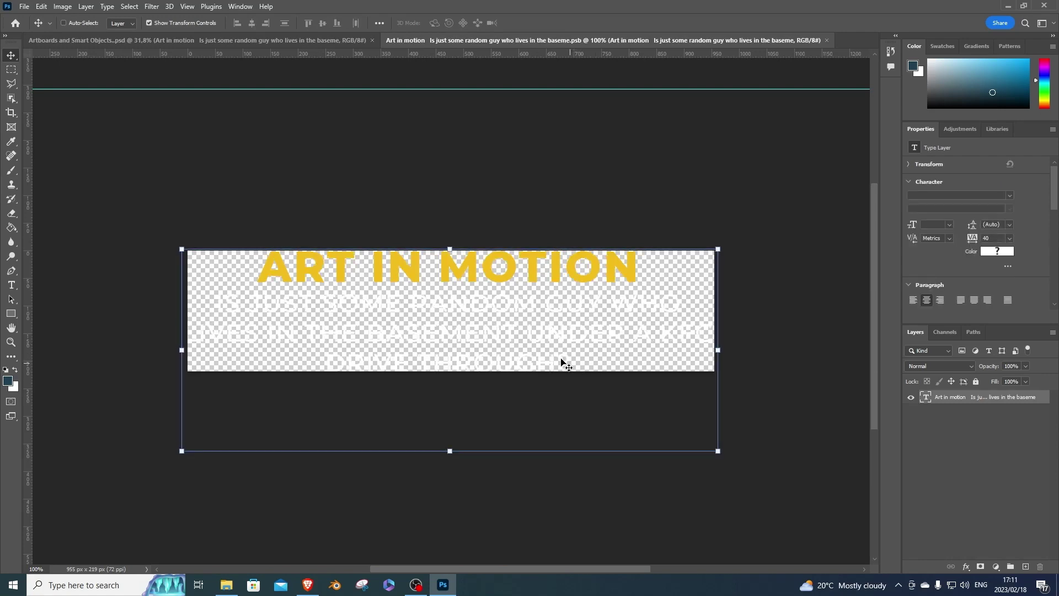
{"action": "double_click", "coordinate": [563, 362]}
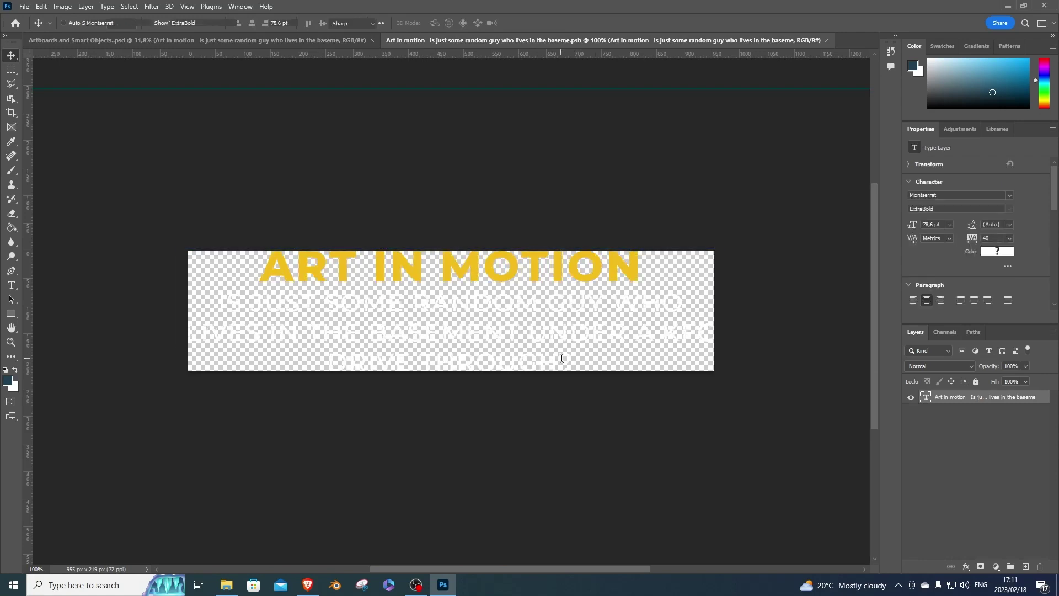
{"action": "key", "text": "ctrl+a"}
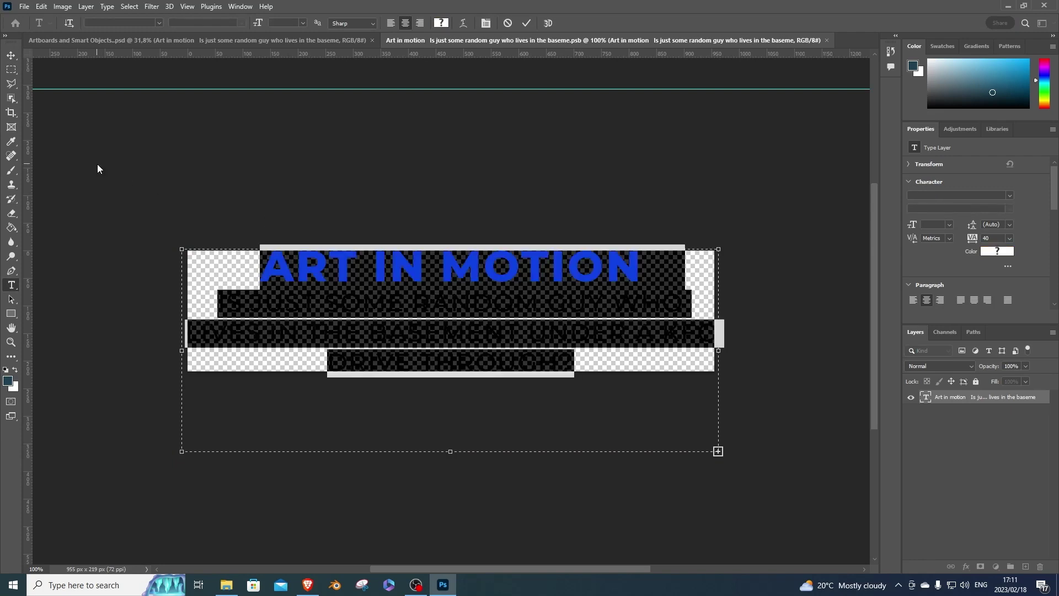
{"action": "type", "text": "YOU KNOW"}
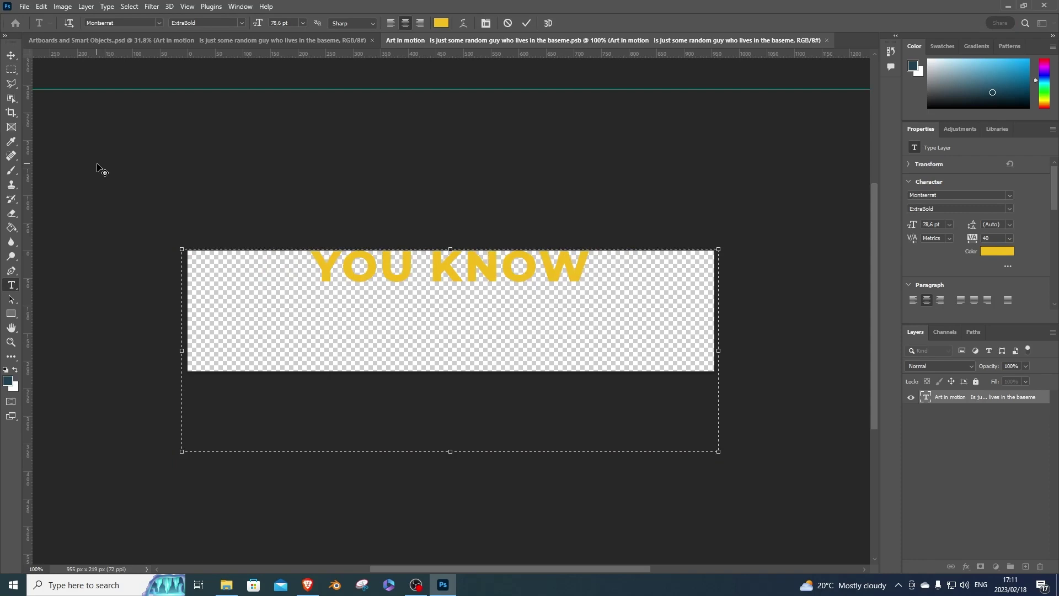
{"action": "type", "text": " NOTHING"}
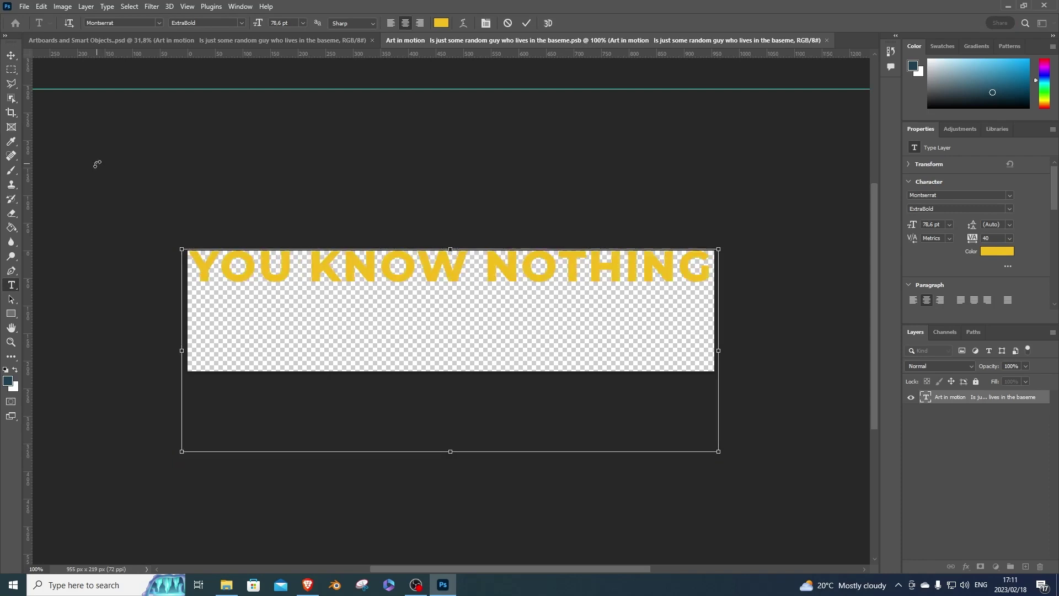
{"action": "key", "text": "ctrl+Return"}
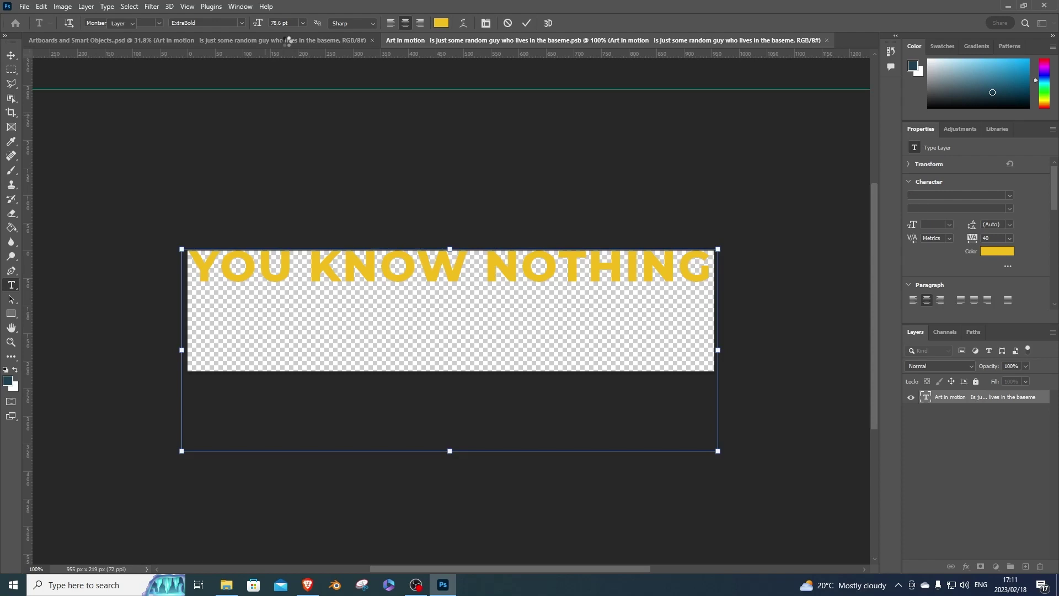
Step: Back in the artboards file, drag the Stories YOU KNOW NOTHING text down to Y 868 px
{"action": "left_click", "coordinate": [292, 41]}
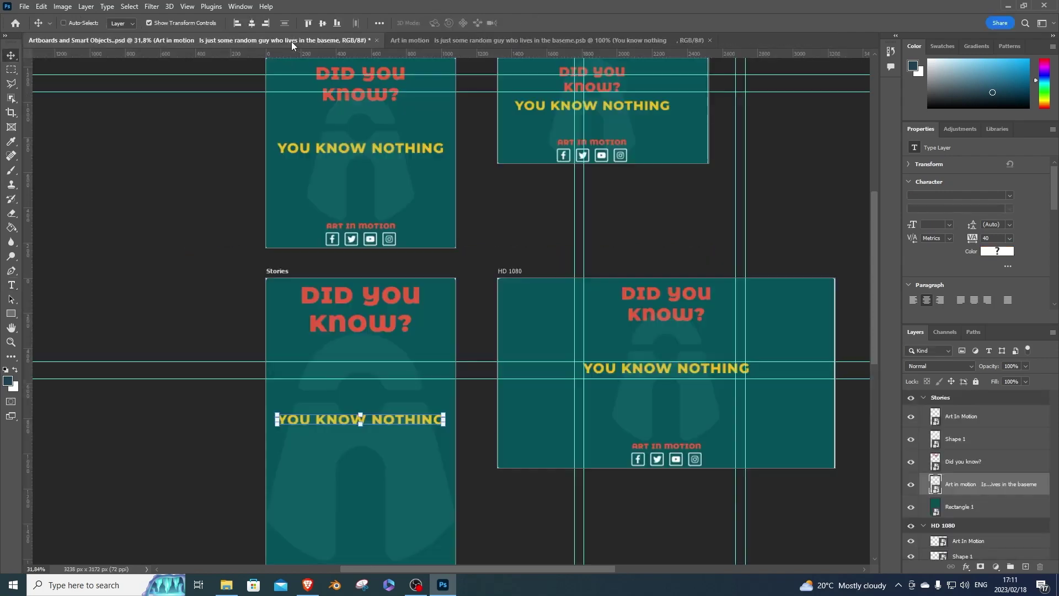
{"action": "scroll", "coordinate": [600, 265], "scroll_direction": "down", "scroll_amount": 1}
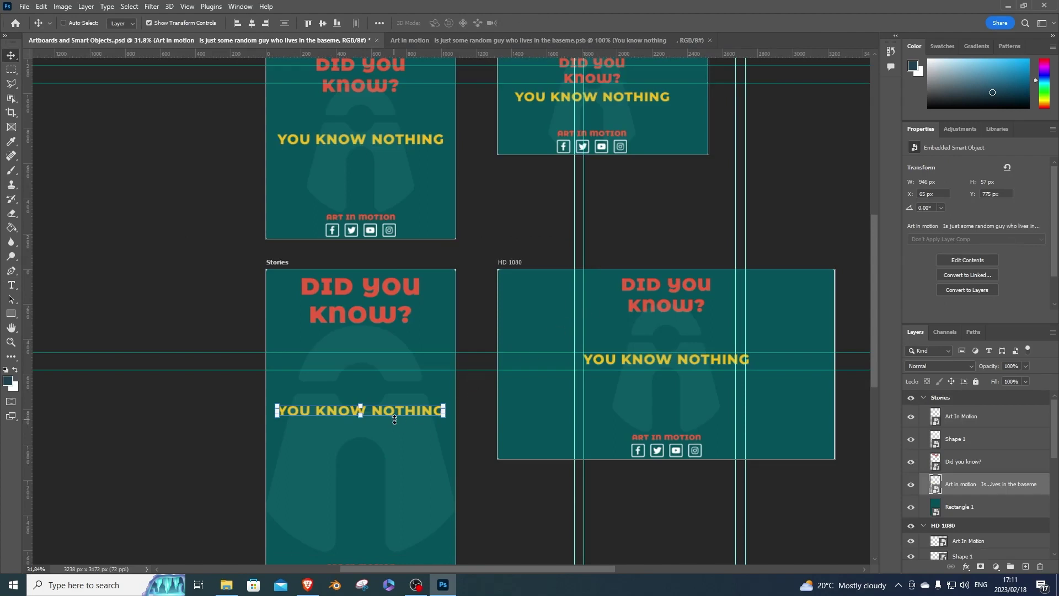
{"action": "left_click_drag", "start_coordinate": [402, 410], "coordinate": [403, 426]}
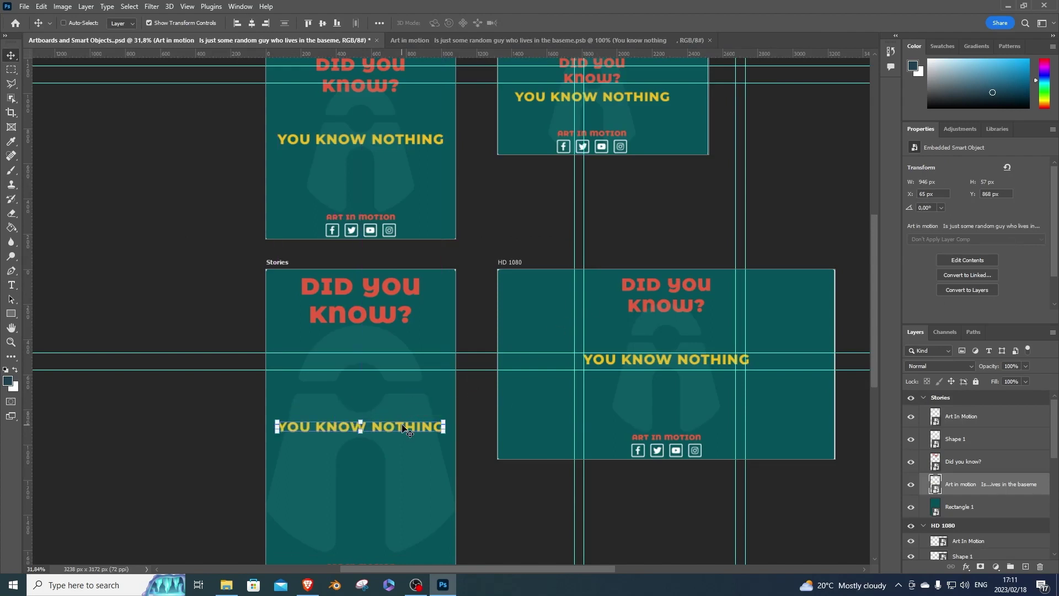